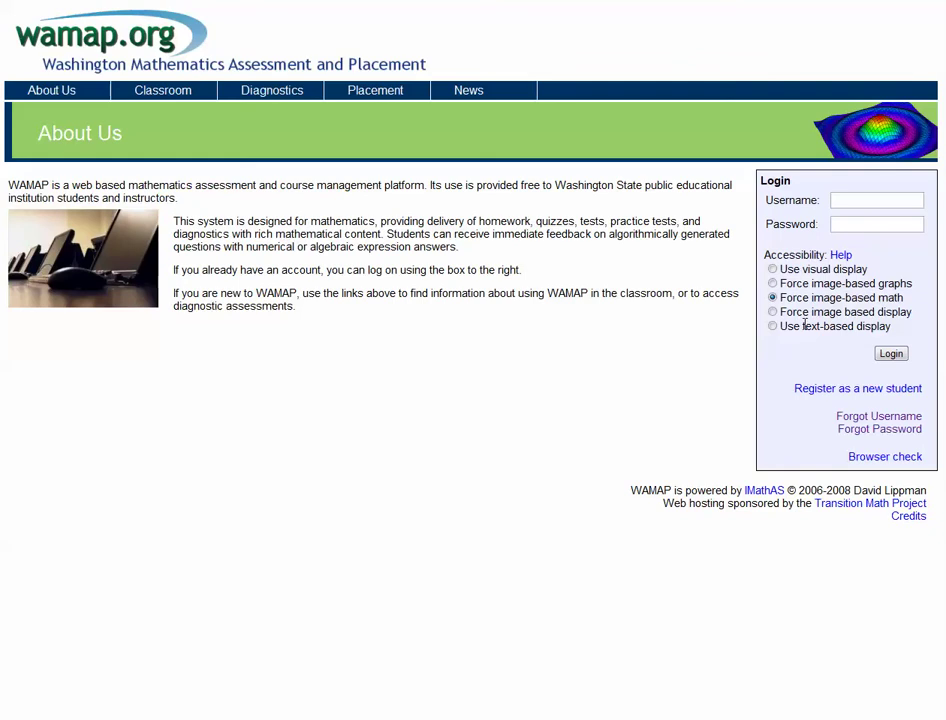
Open the New User Signup form via 'Register as a new student' in the Login box
left_click(829, 390)
Enter course ID 4610 and the enrollment key, and enable email notification of new messages
left_click(224, 89)
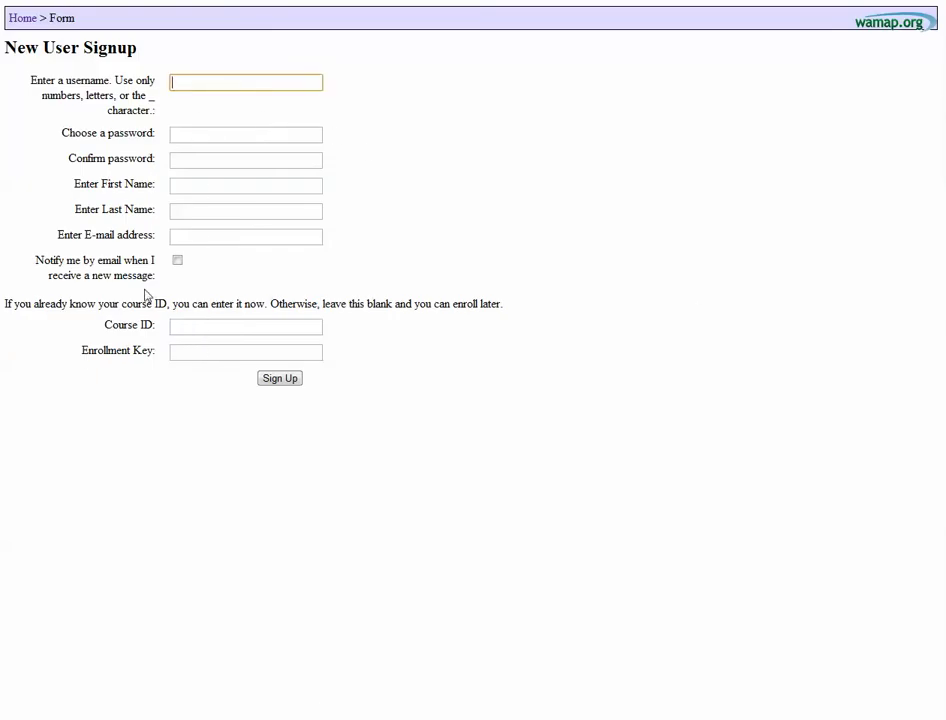
left_click_drag(15, 304, 350, 365)
left_click(234, 330)
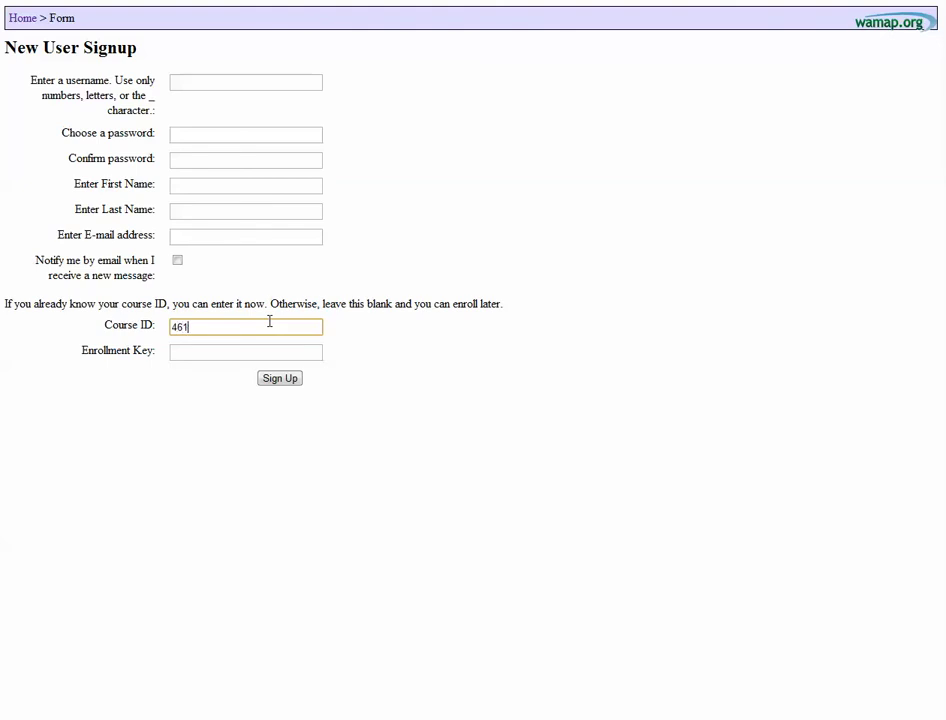
key("Tab")
type("wel")
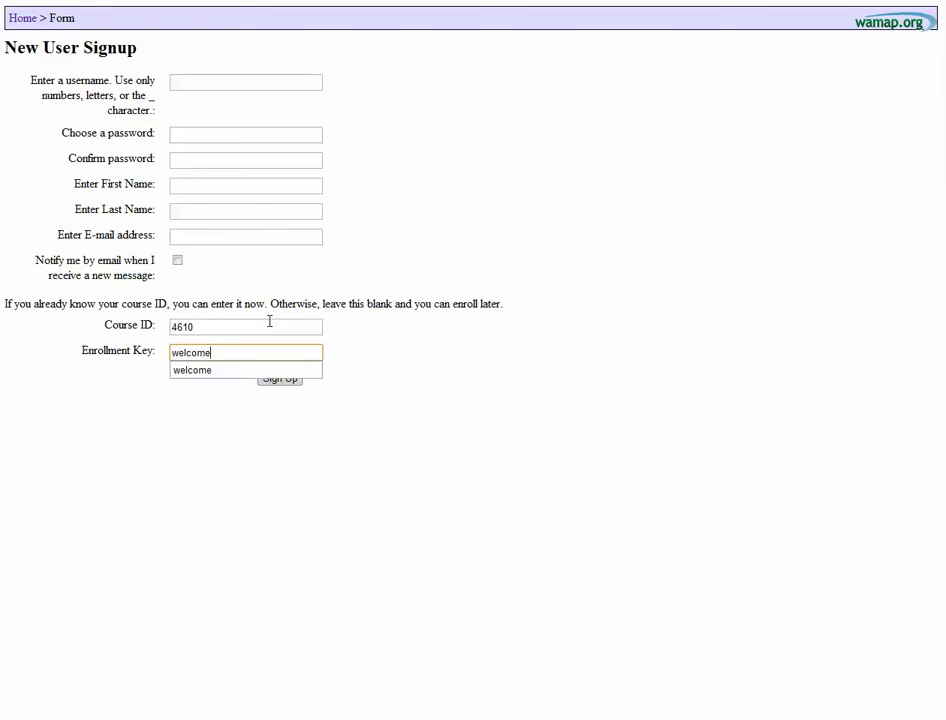
key("Tab")
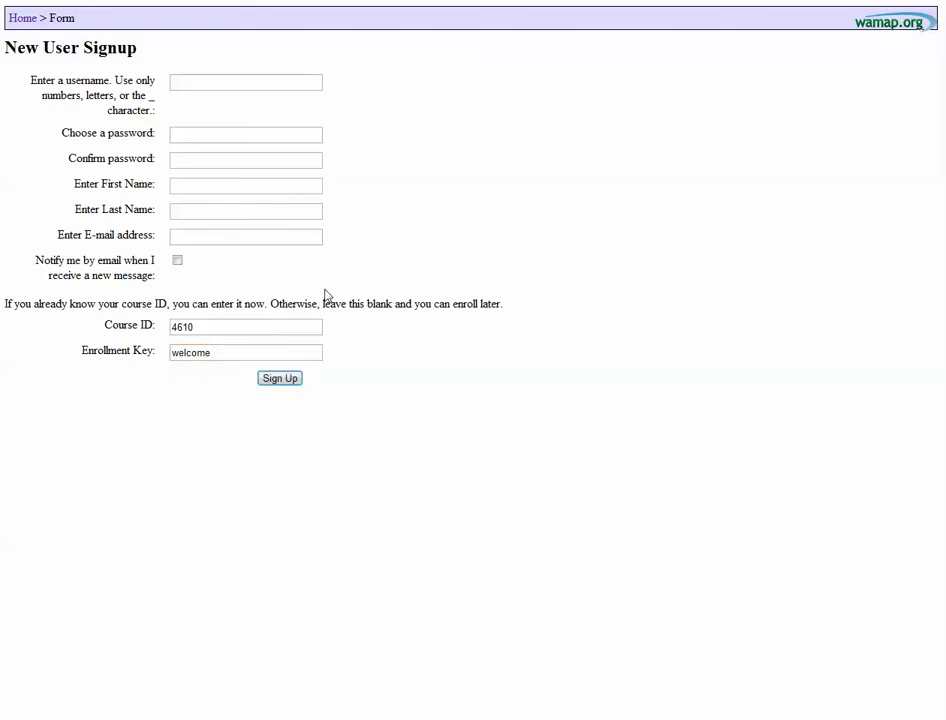
left_click(177, 261)
Log in with the saved student username and password using Force image based display
left_click(24, 20)
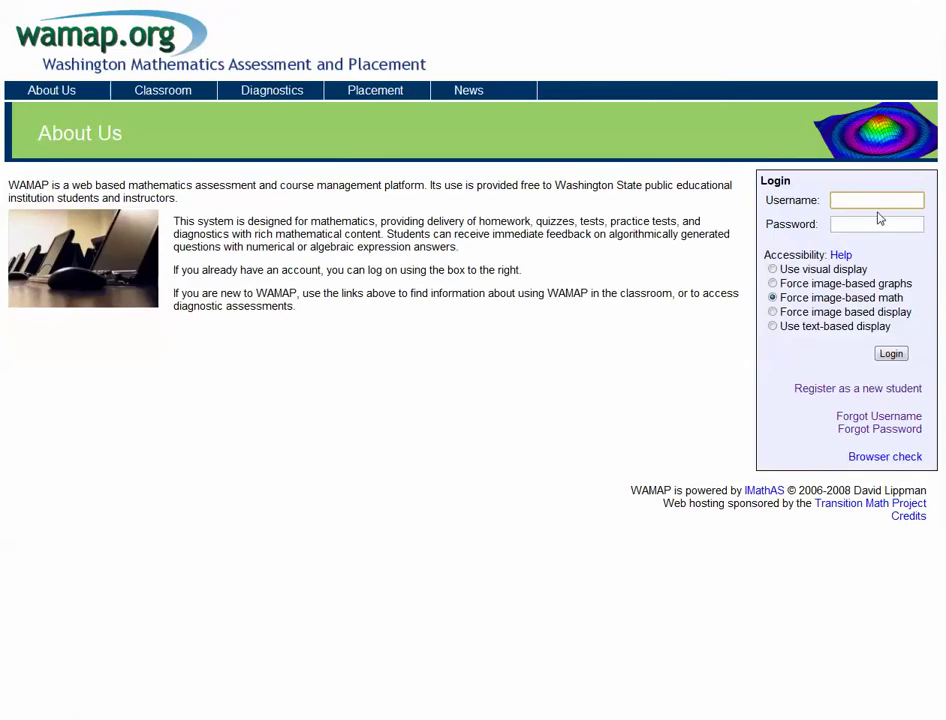
type("s")
key("Down")
key("Tab")
type("password")
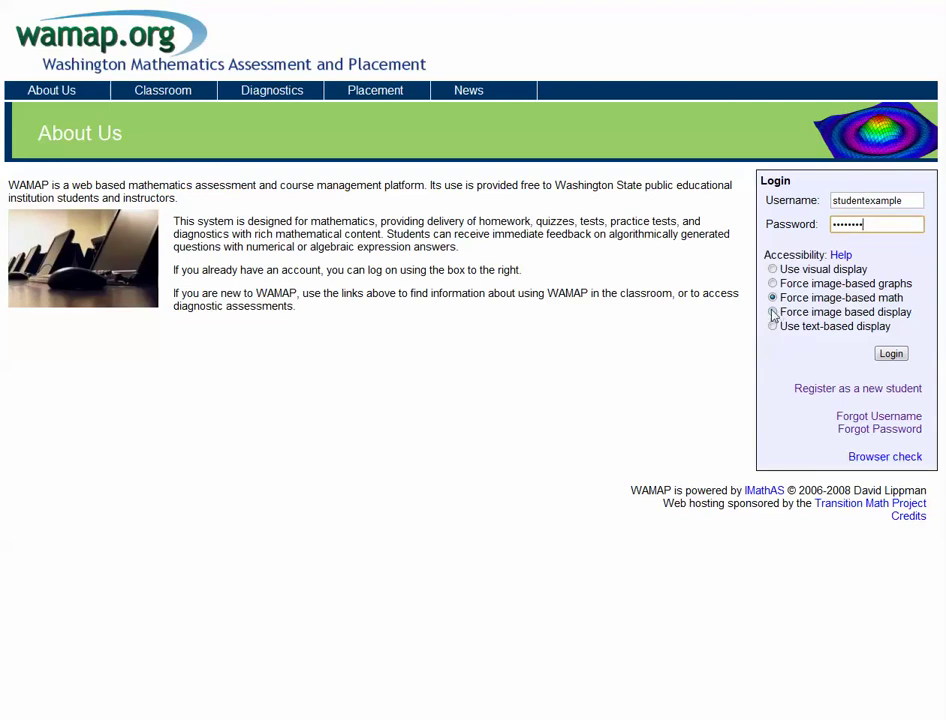
left_click(773, 313)
left_click_drag(785, 312, 900, 312)
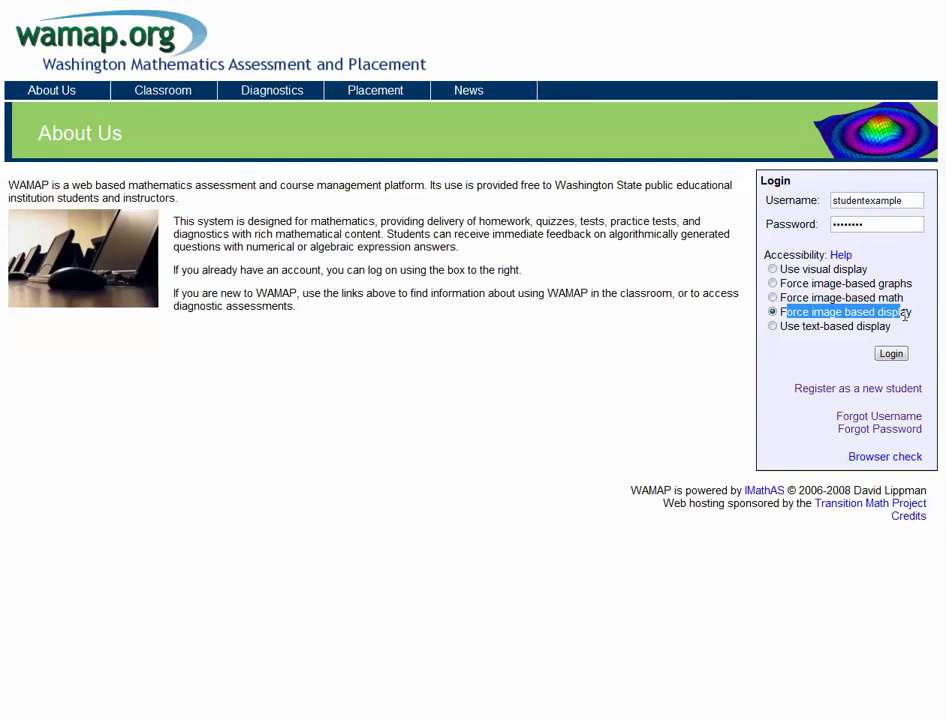
left_click(698, 345)
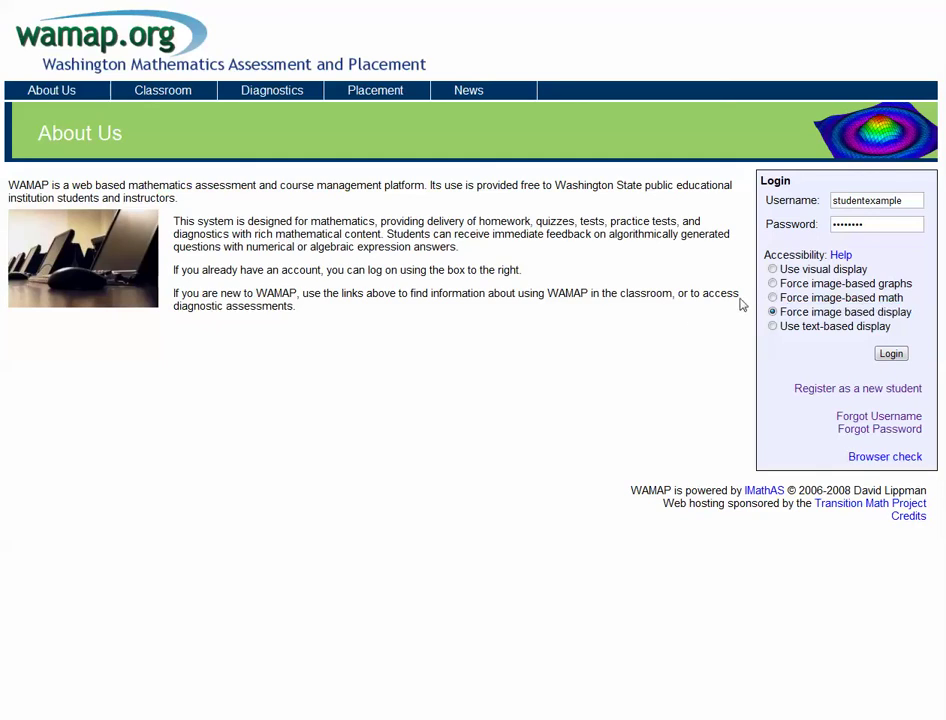
left_click(891, 354)
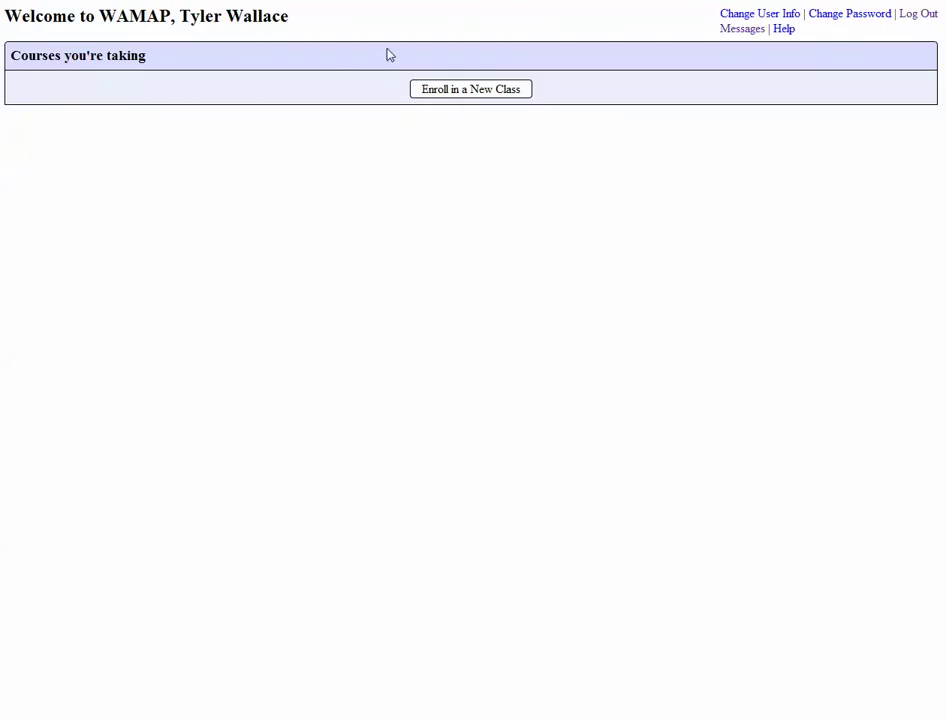
Enroll in a new class with course ID 4610 and the enrollment key
left_click(460, 95)
left_click(248, 88)
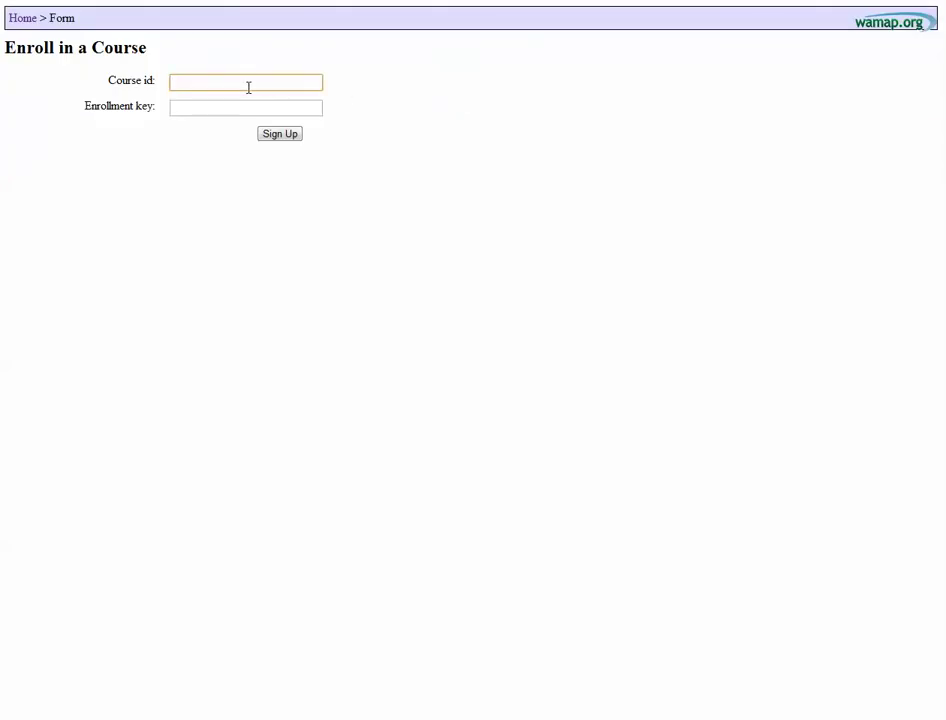
key("Tab")
type("w")
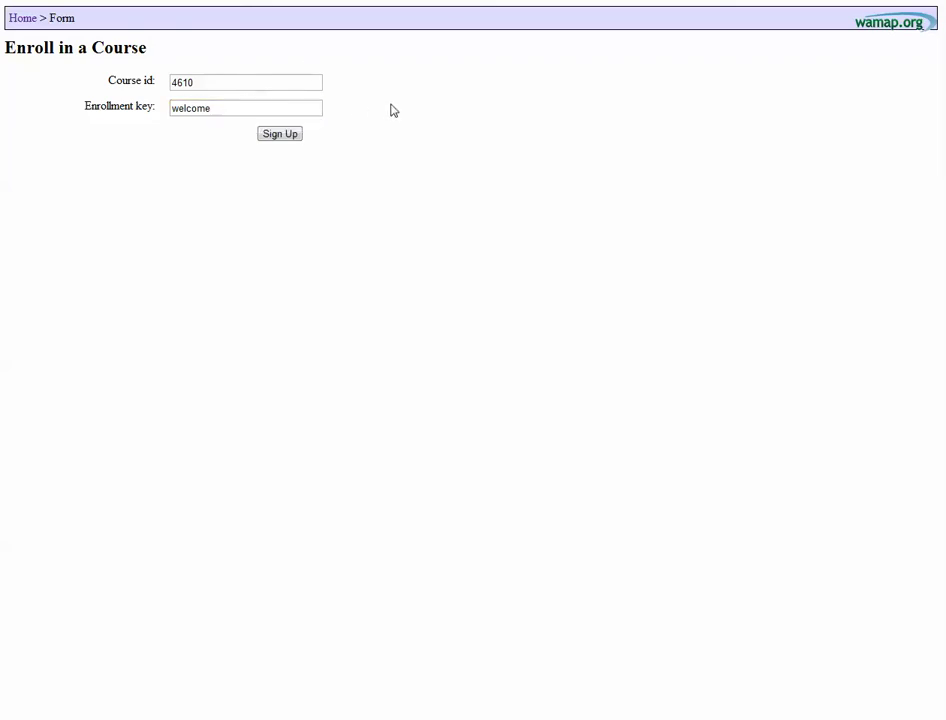
left_click(270, 139)
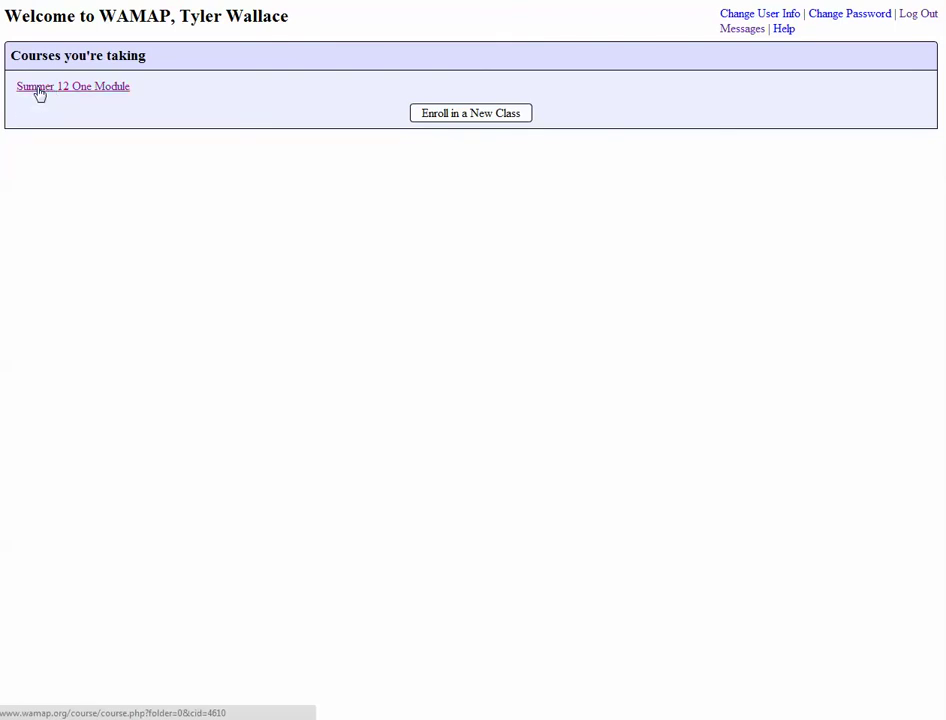
Open the Summer 12 One Module course from Courses you're taking
left_click(40, 88)
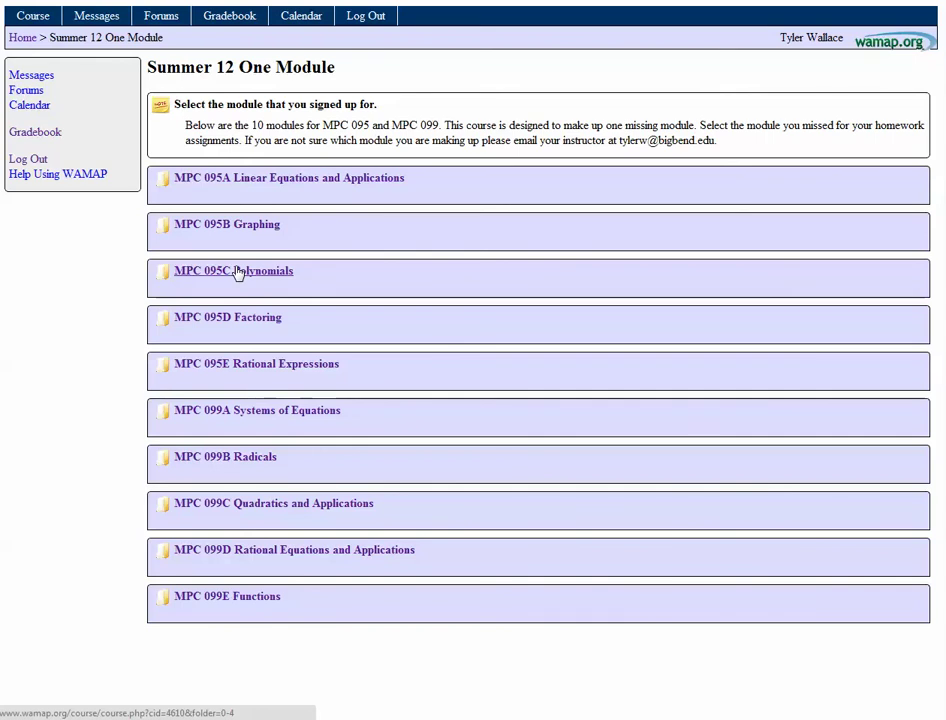
Open the MPC 095C Polynomials module and look over its calendar dates
left_click(237, 273)
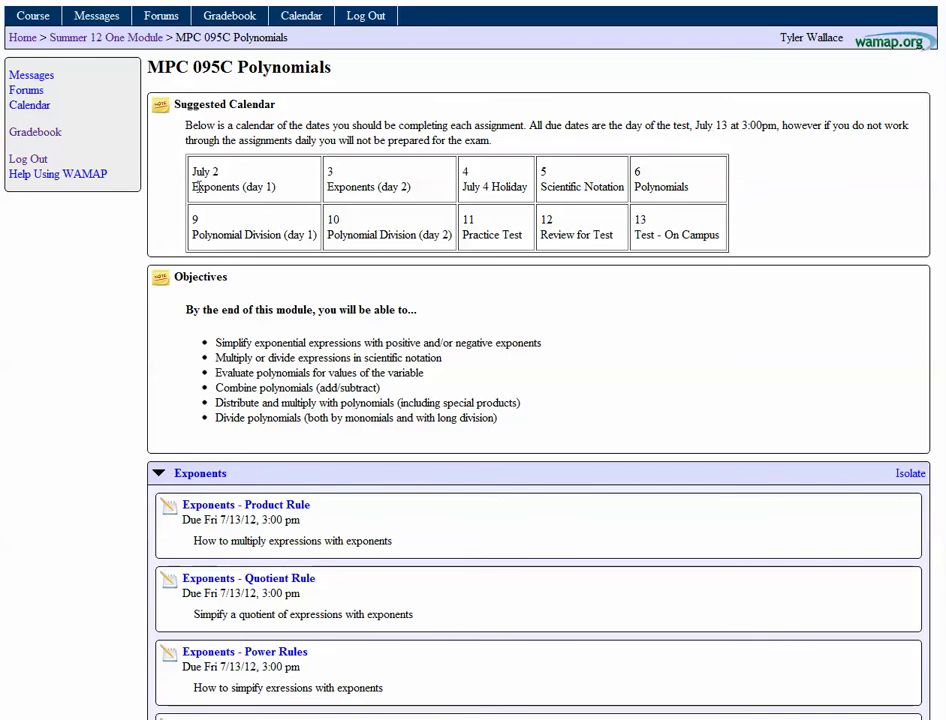
left_click_drag(198, 180, 718, 232)
left_click(479, 314)
left_click(186, 476)
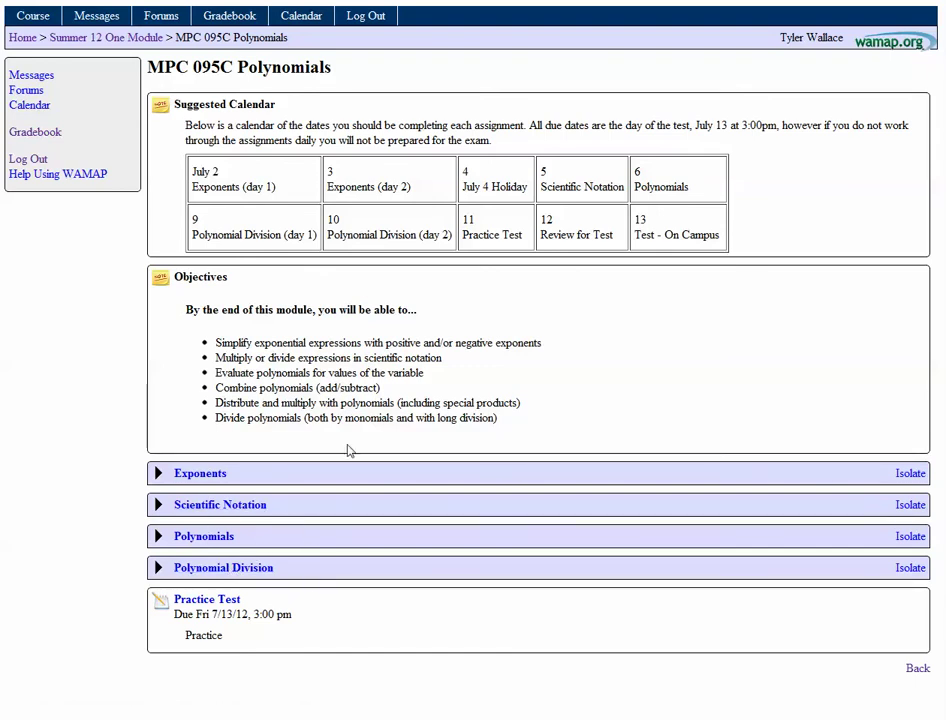
left_click_drag(235, 187, 408, 186)
left_click(412, 200)
left_click_drag(263, 187, 358, 201)
left_click(358, 201)
Review the July 4 Holiday and Scientific Notation entries, then expand Exponents to its seven assignments
double_click(508, 186)
double_click(603, 186)
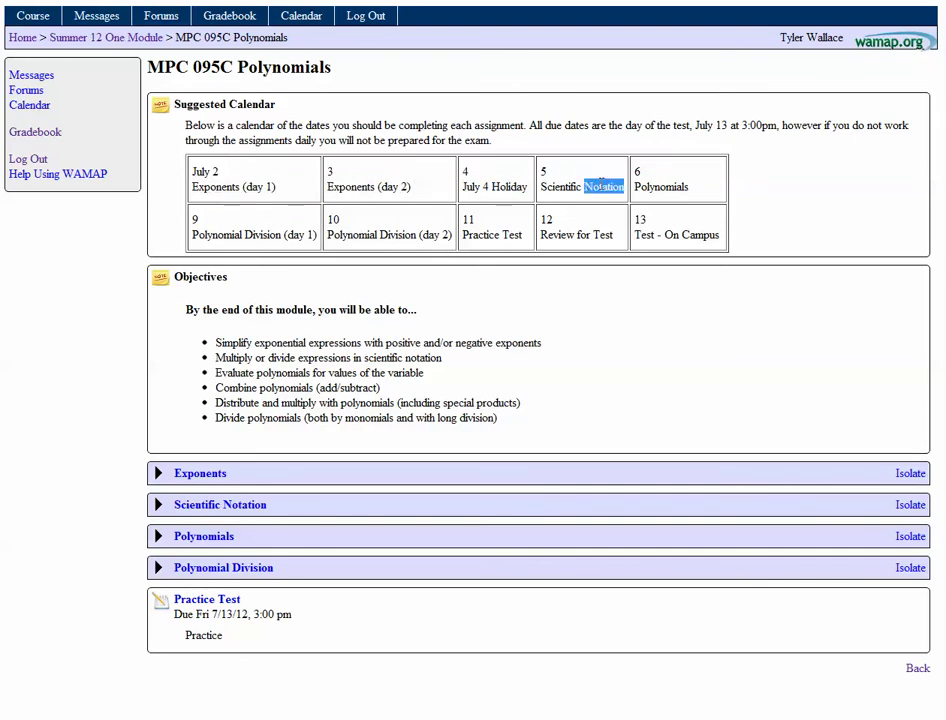
left_click_drag(541, 187, 625, 192)
double_click(668, 187)
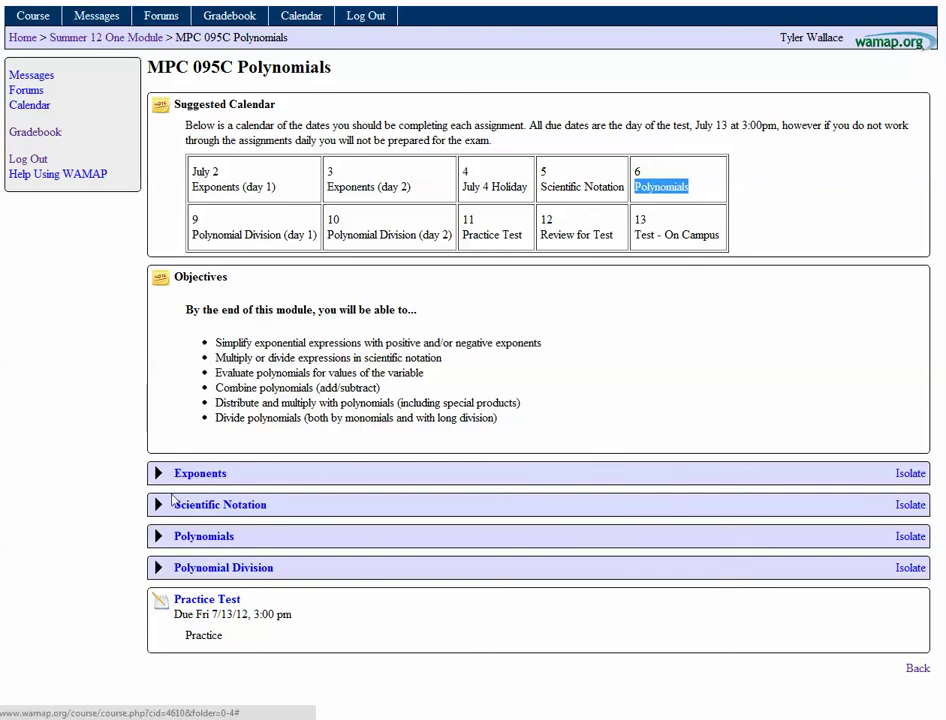
left_click(201, 475)
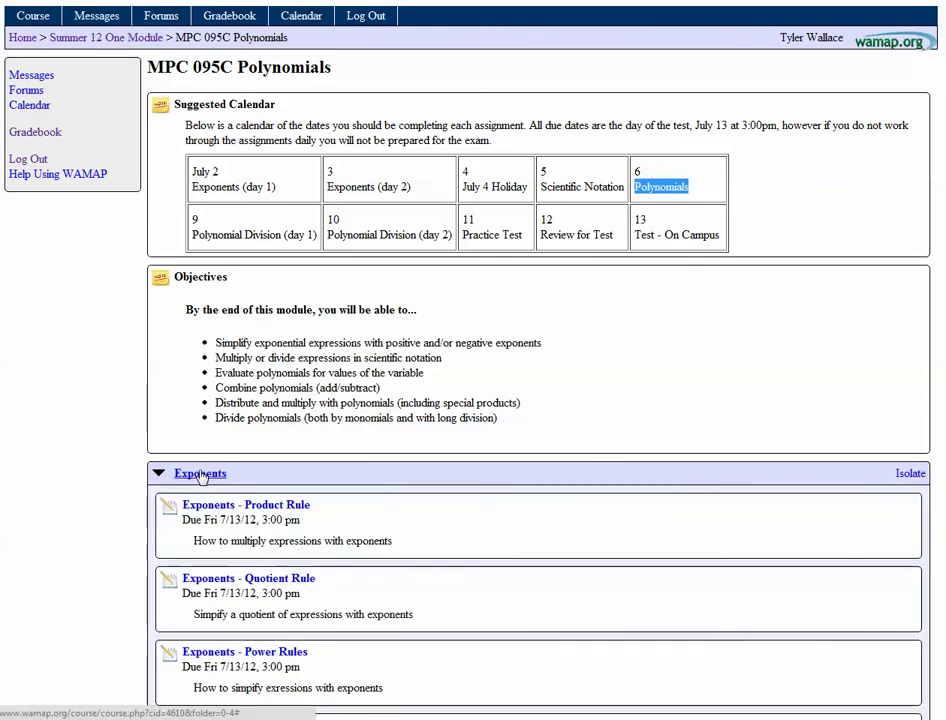
scroll(91, 513, "down", 3)
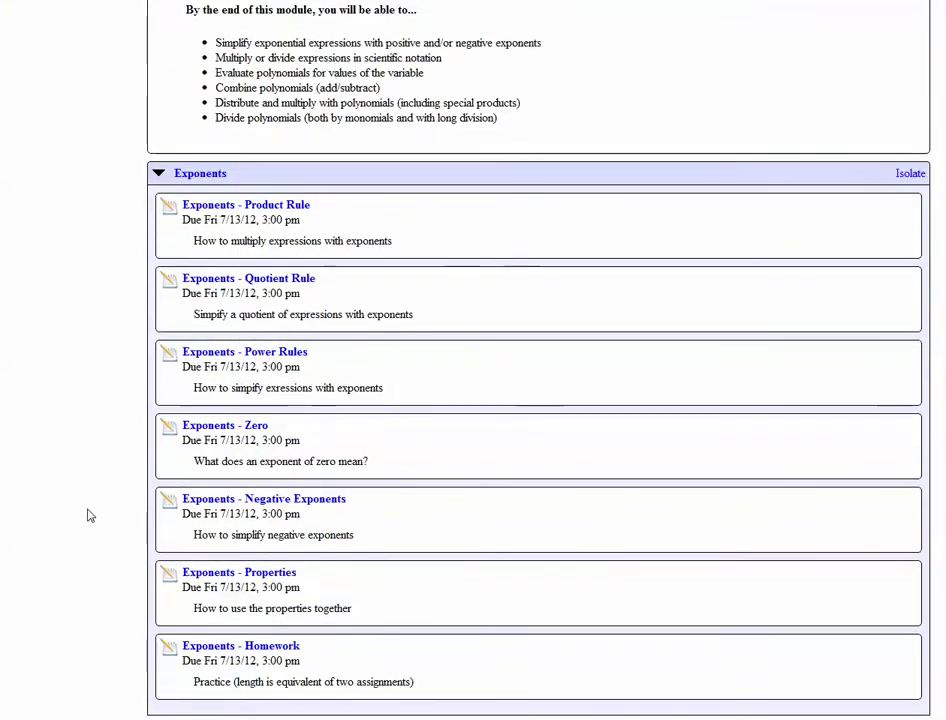
scroll(89, 513, "down", 1)
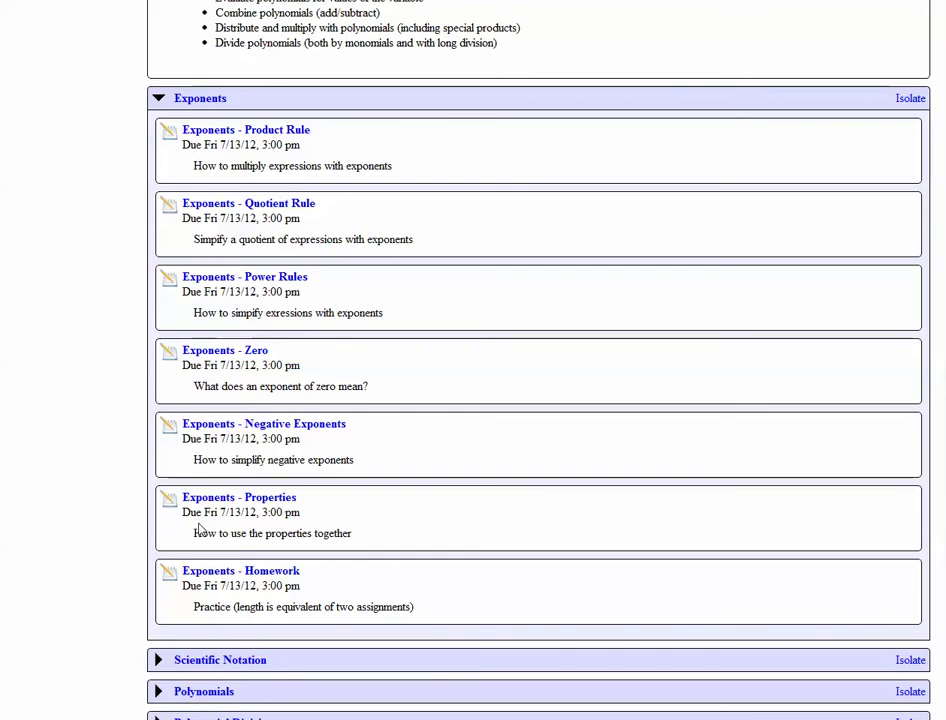
Open the Exponents - Product Rule assessment and preview 2/3 as question 1's answer
left_click(218, 136)
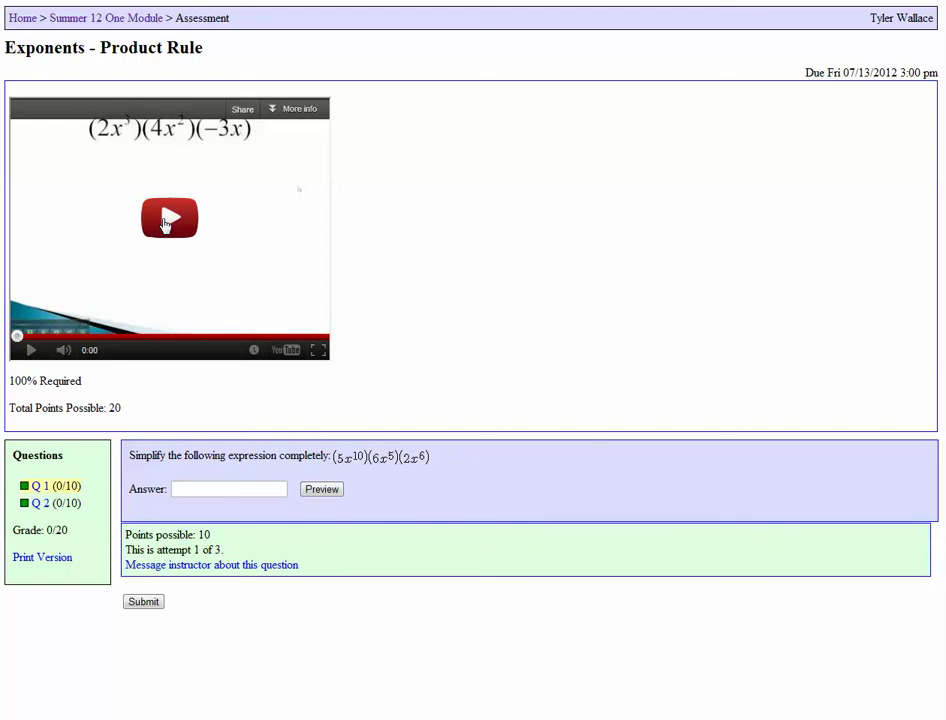
left_click(208, 486)
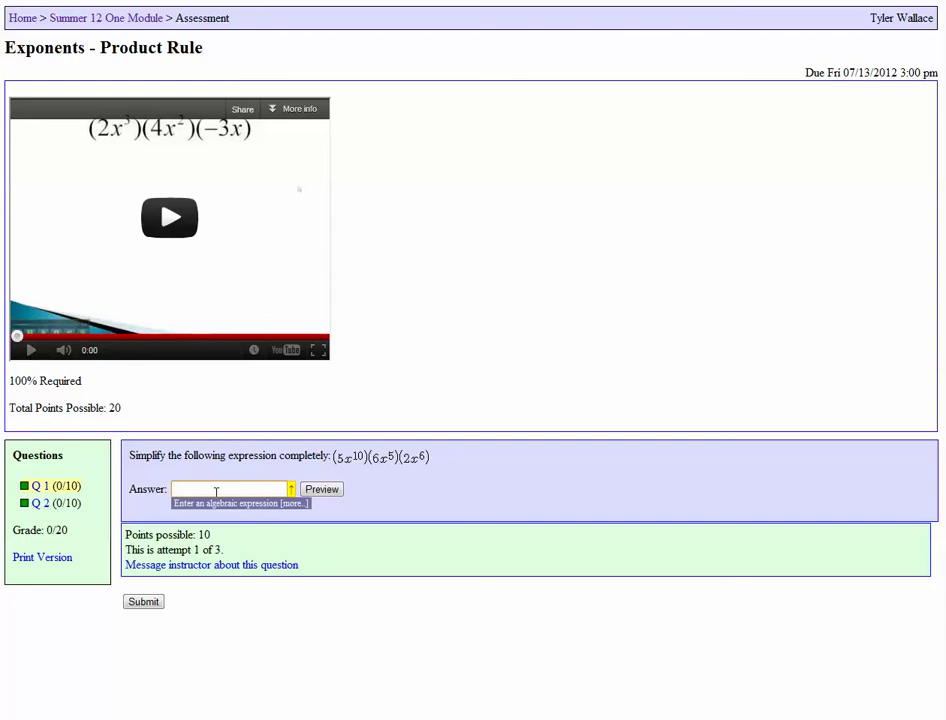
type("2/3")
left_click(321, 489)
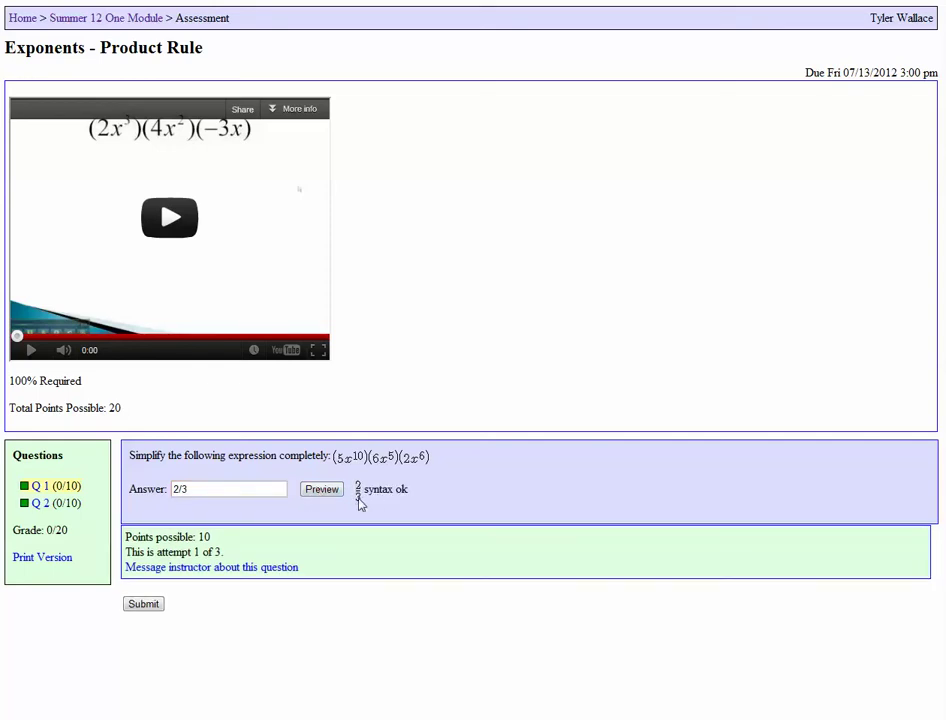
Replace the answer with x^5, preview it, then clear the answer field
left_click_drag(274, 488, 131, 488)
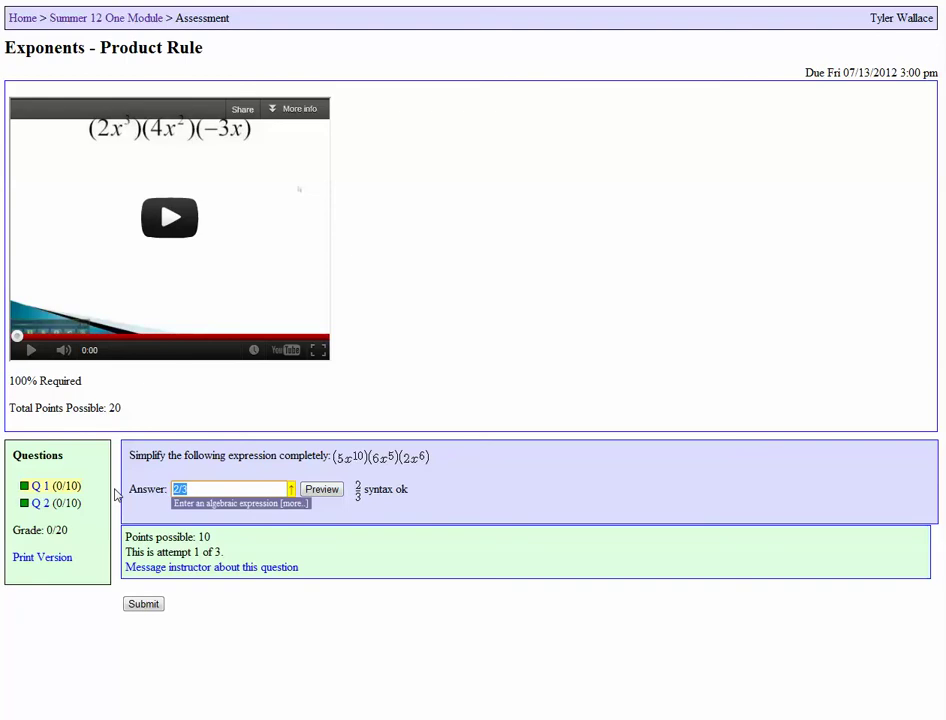
type("x^5")
left_click(331, 492)
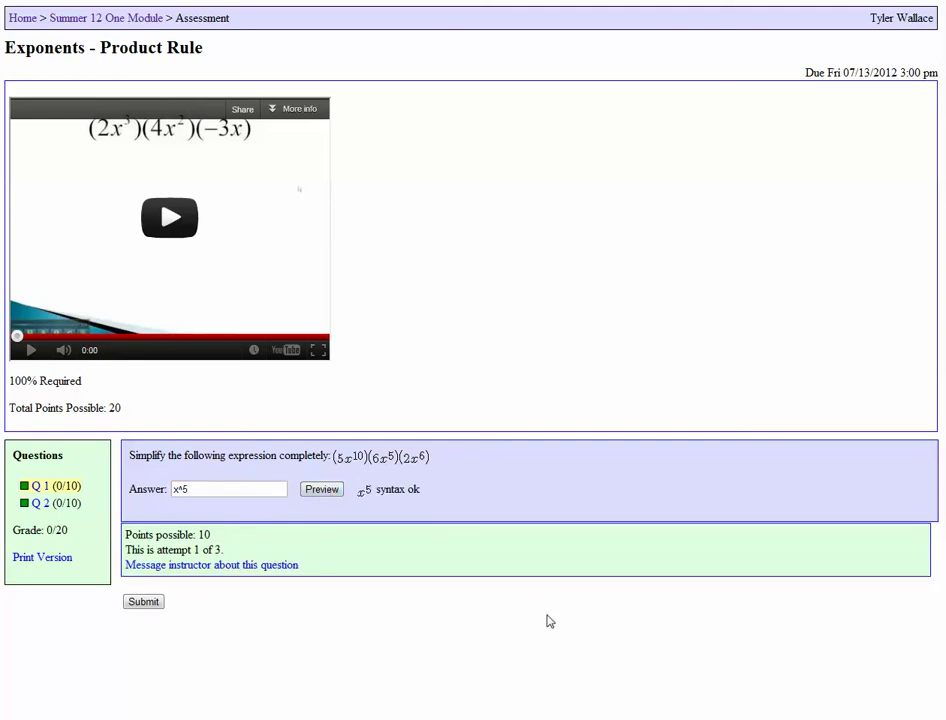
left_click_drag(209, 491, 92, 481)
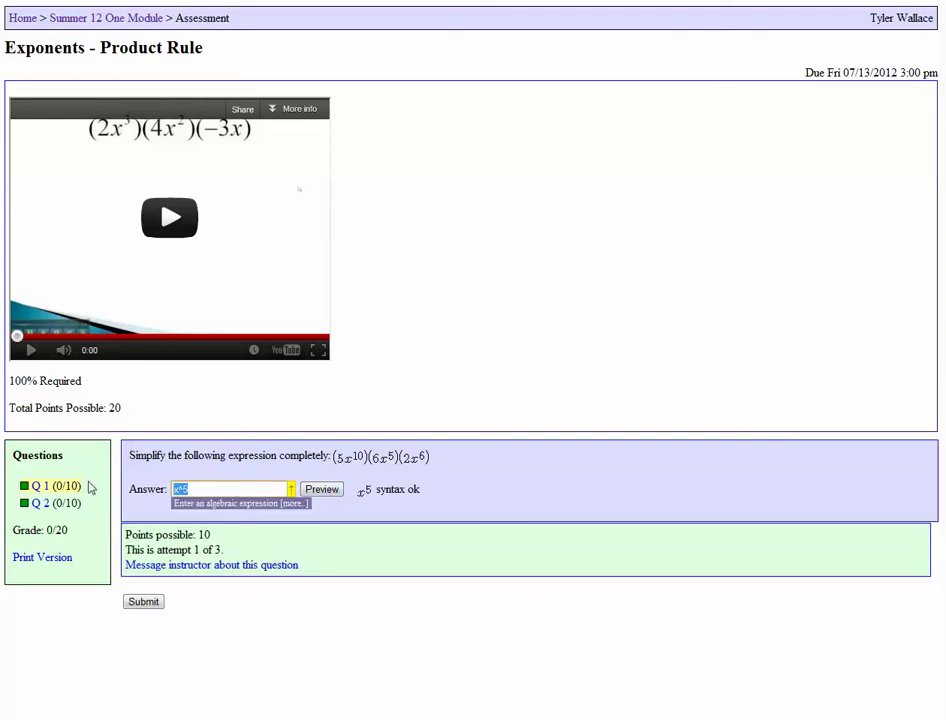
key("BackSpace")
Open the equation editor beside the video, try a 3/4 fraction, then delete it
left_click(291, 491)
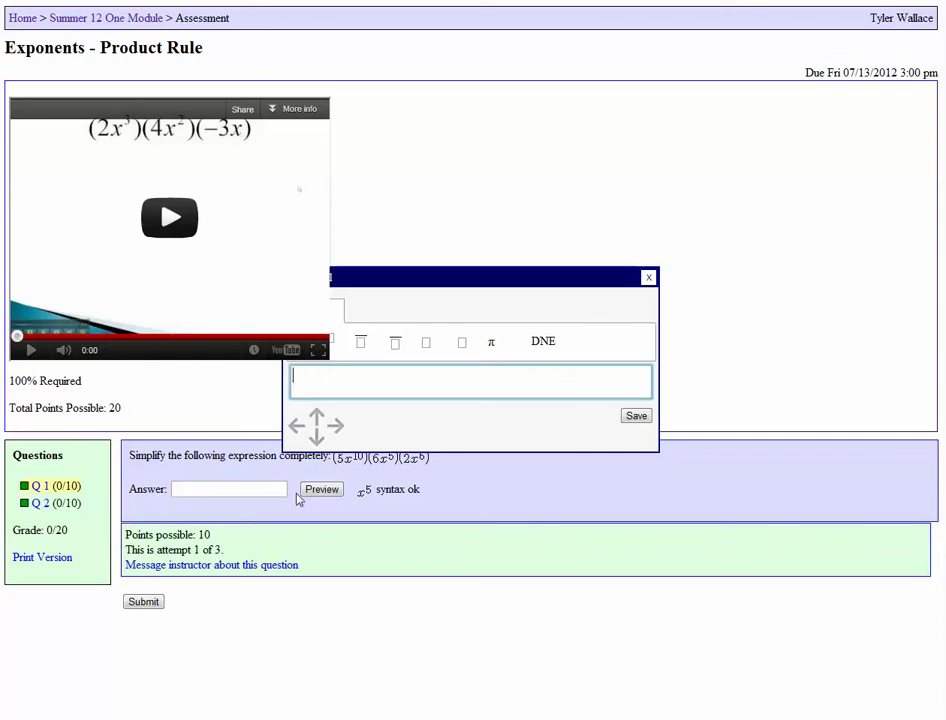
left_click_drag(420, 277, 537, 192)
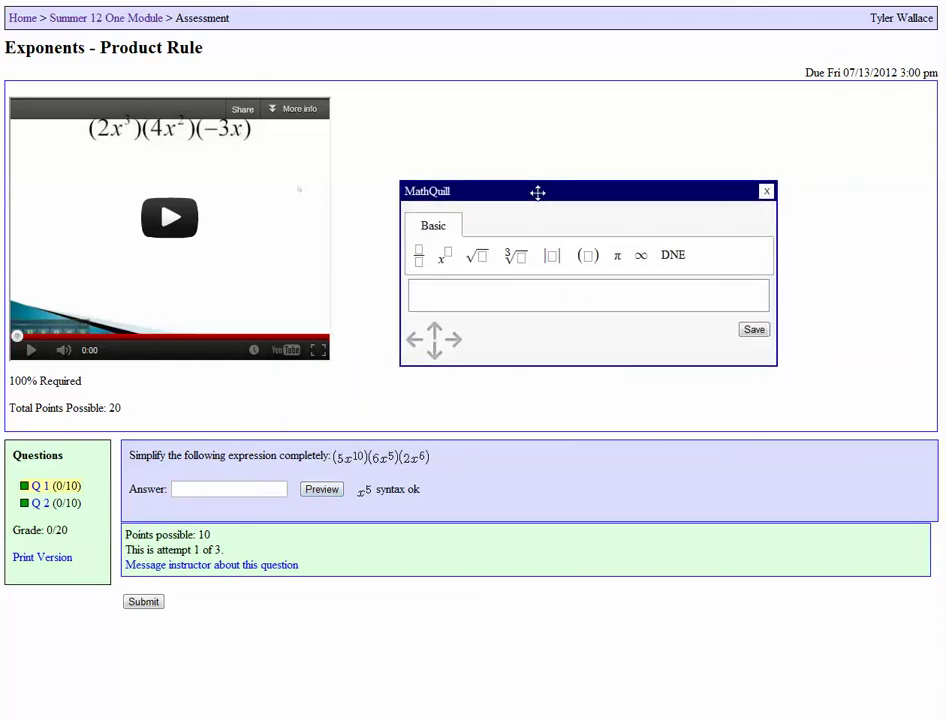
left_click(420, 258)
type("3/")
key("Down")
type("4")
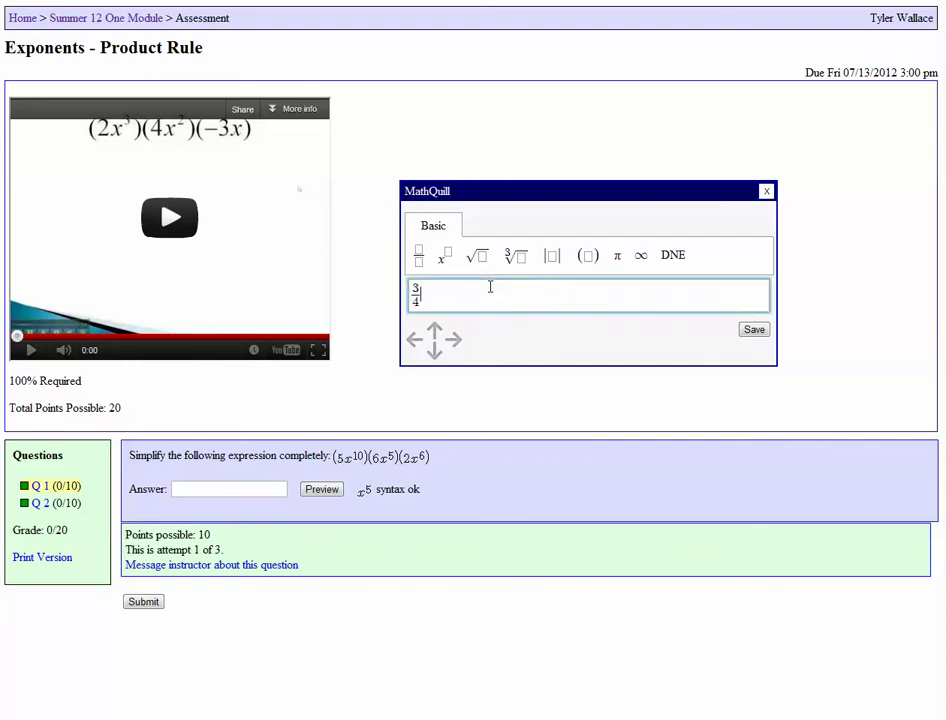
key("ctrl+a")
key("BackSpace")
Build x^5 with the exponent template and save it into the answer box
left_click(448, 260)
left_click(432, 294)
type("x")
left_click(445, 262)
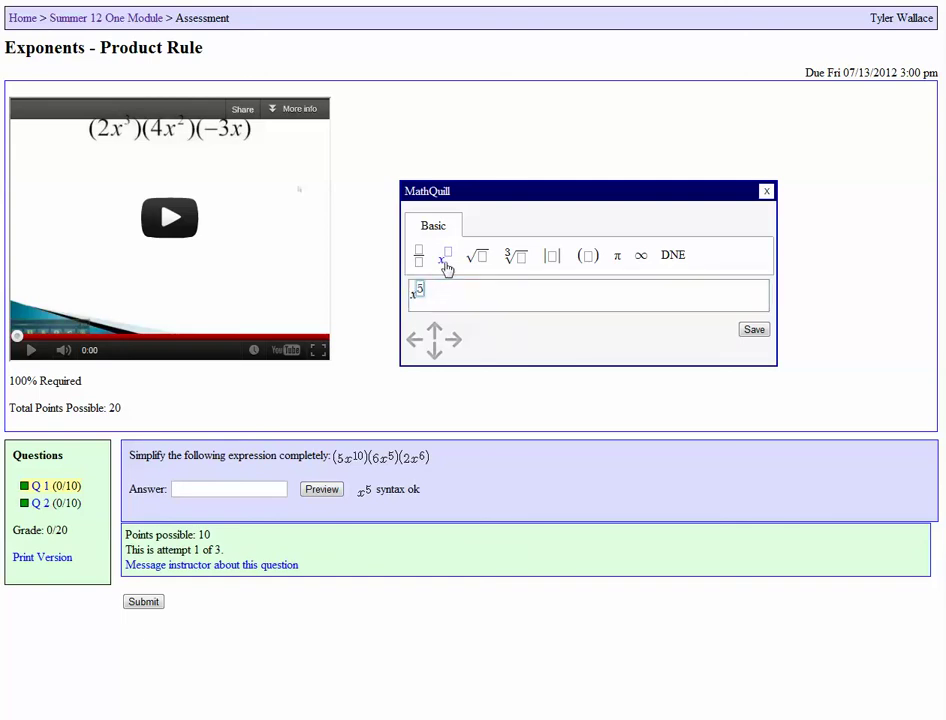
left_click(450, 288)
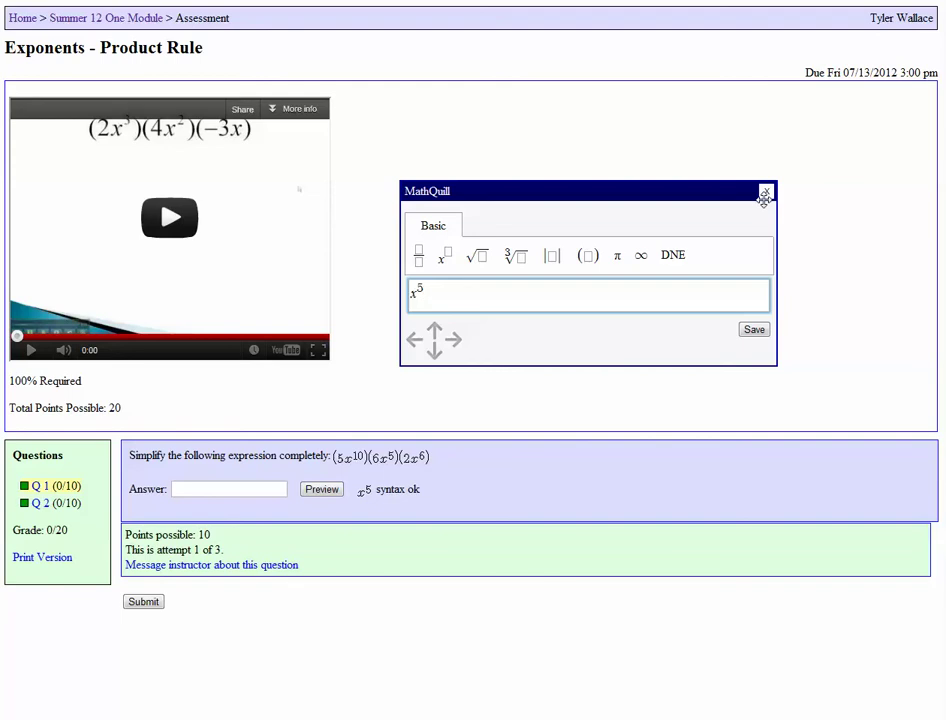
left_click(753, 329)
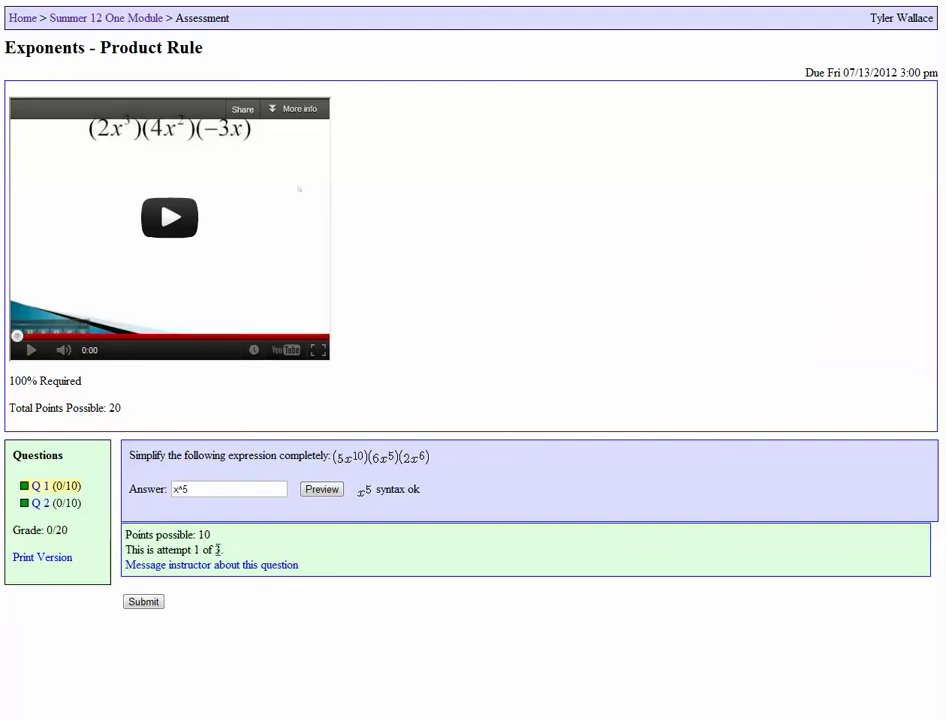
left_click(196, 488)
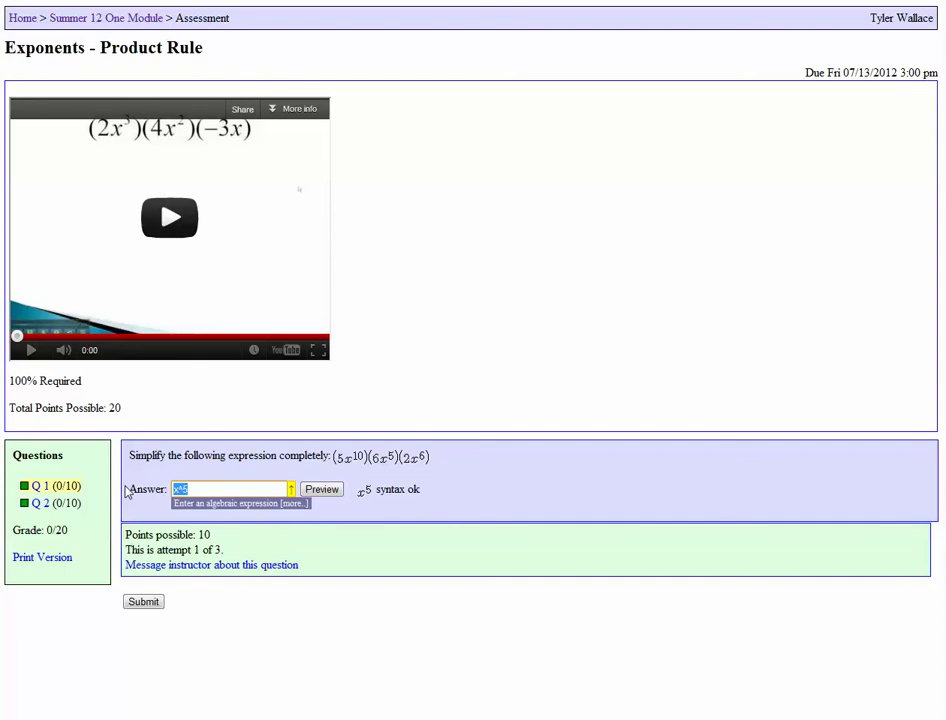
Submit x^5 for grading and check the last-attempt score
left_click(143, 602)
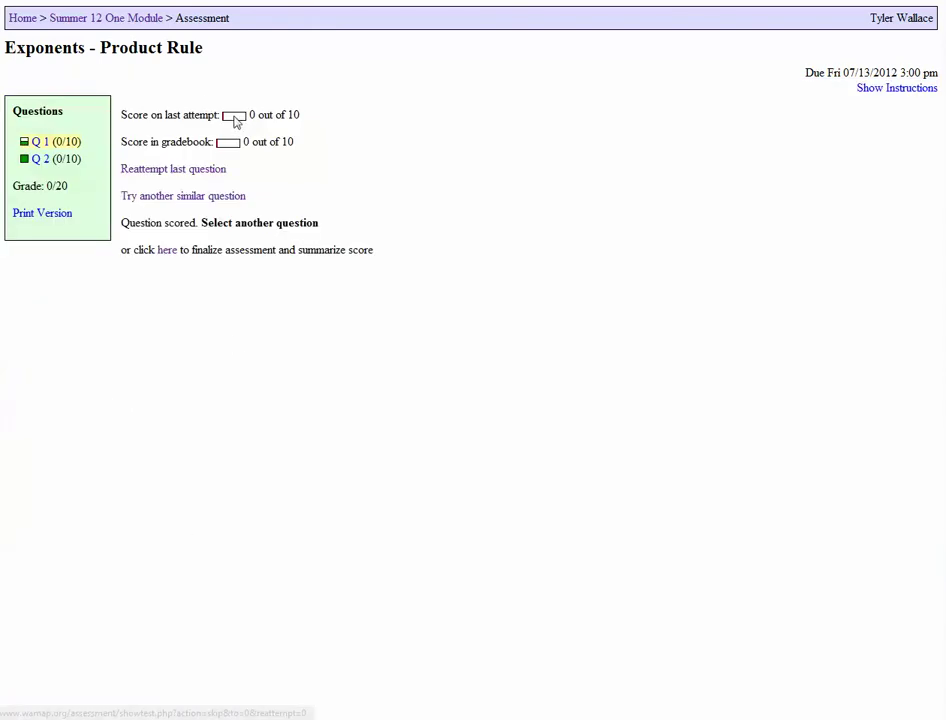
left_click_drag(247, 116, 327, 133)
left_click(327, 133)
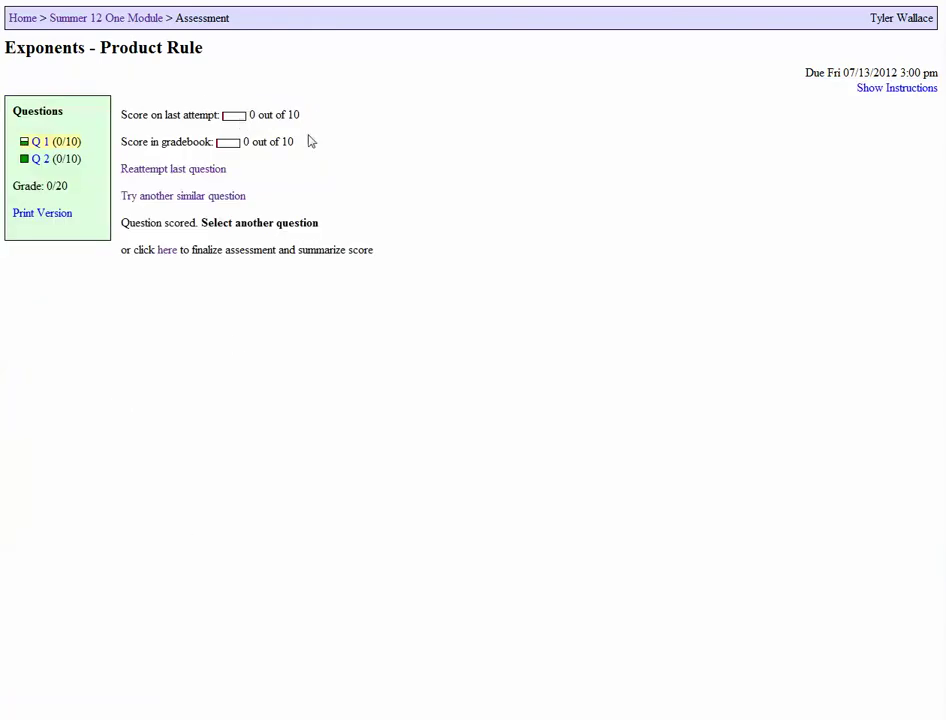
Reattempt Question 1 with the answer 60x^21, preview it, and submit it
left_click(166, 170)
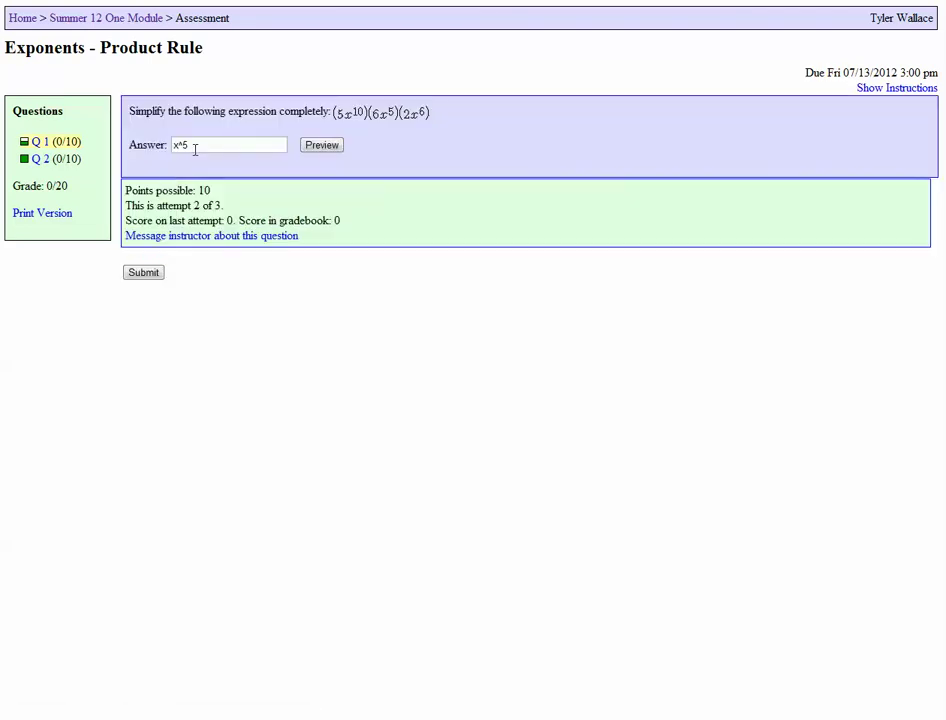
left_click_drag(194, 148, 114, 148)
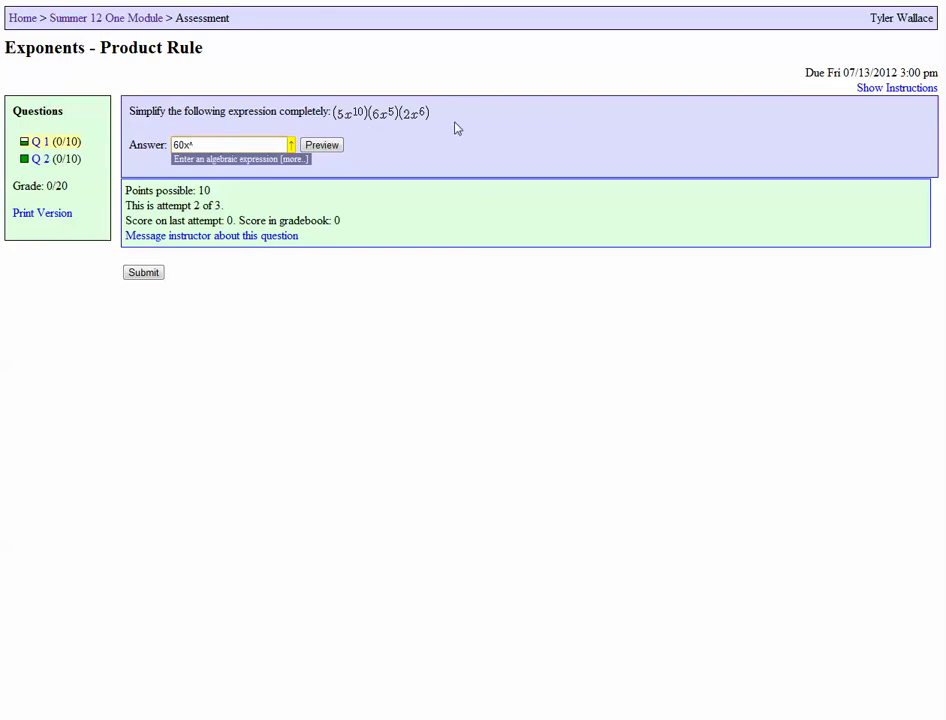
type("21")
left_click(325, 148)
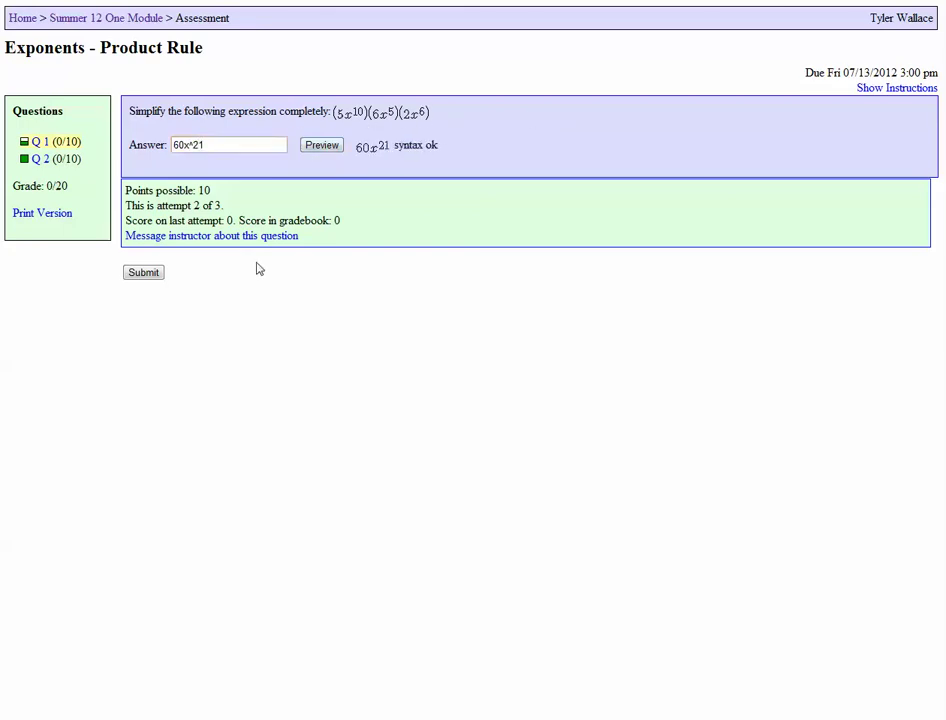
left_click(152, 279)
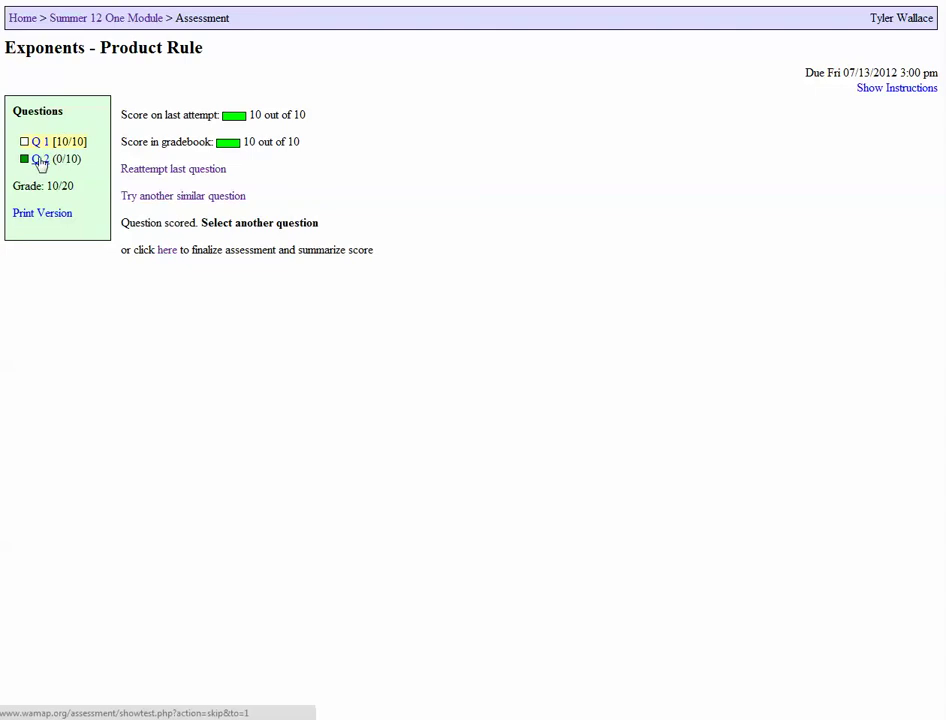
Open Question 2 and submit the answer 6
left_click(40, 160)
left_click(197, 148)
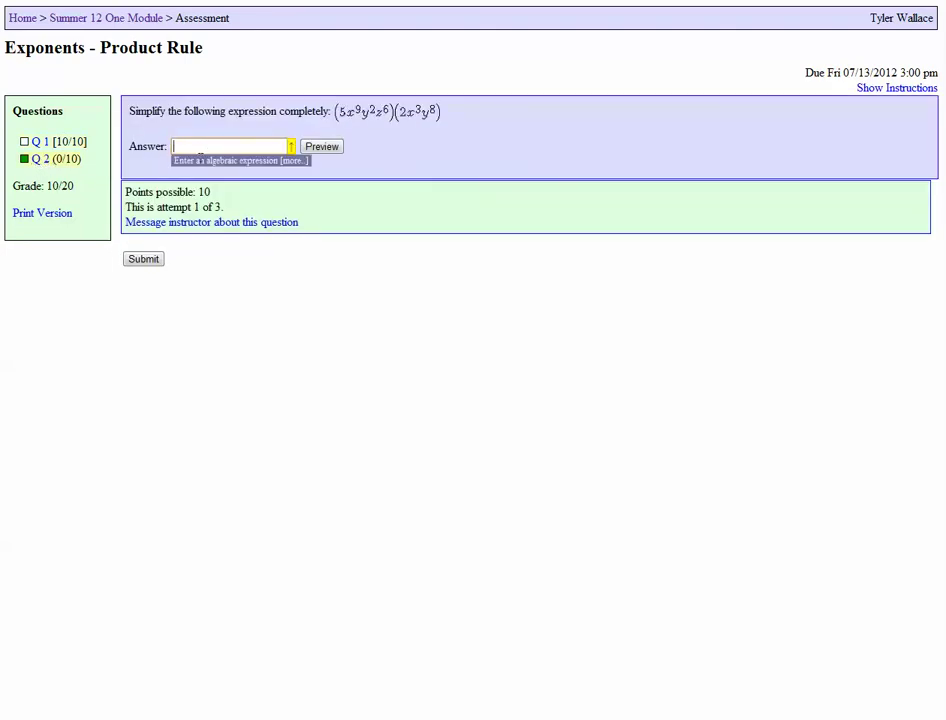
type("6")
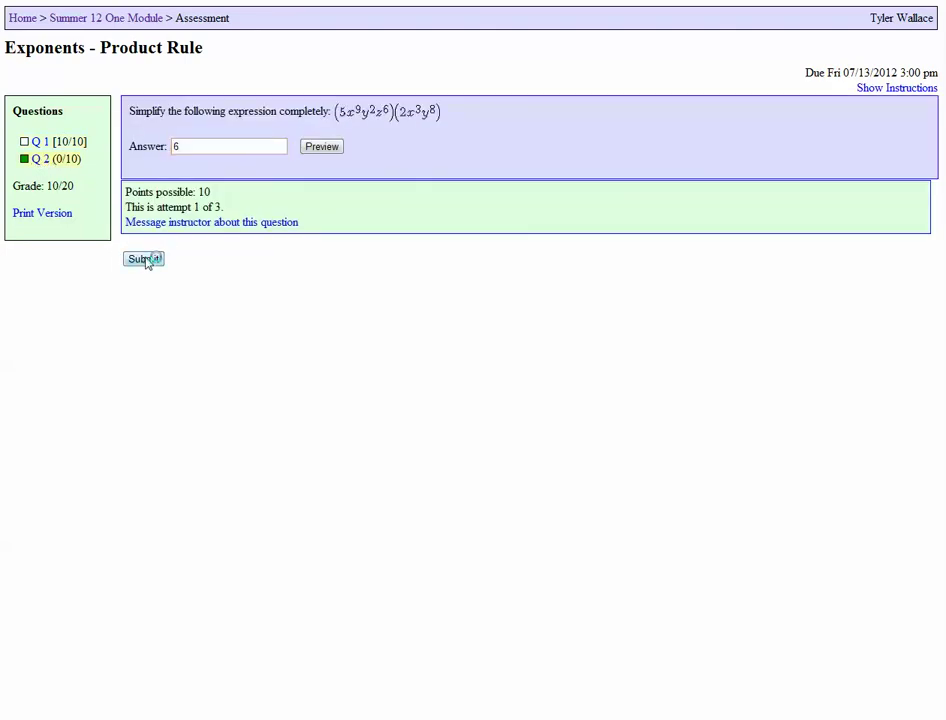
left_click(145, 261)
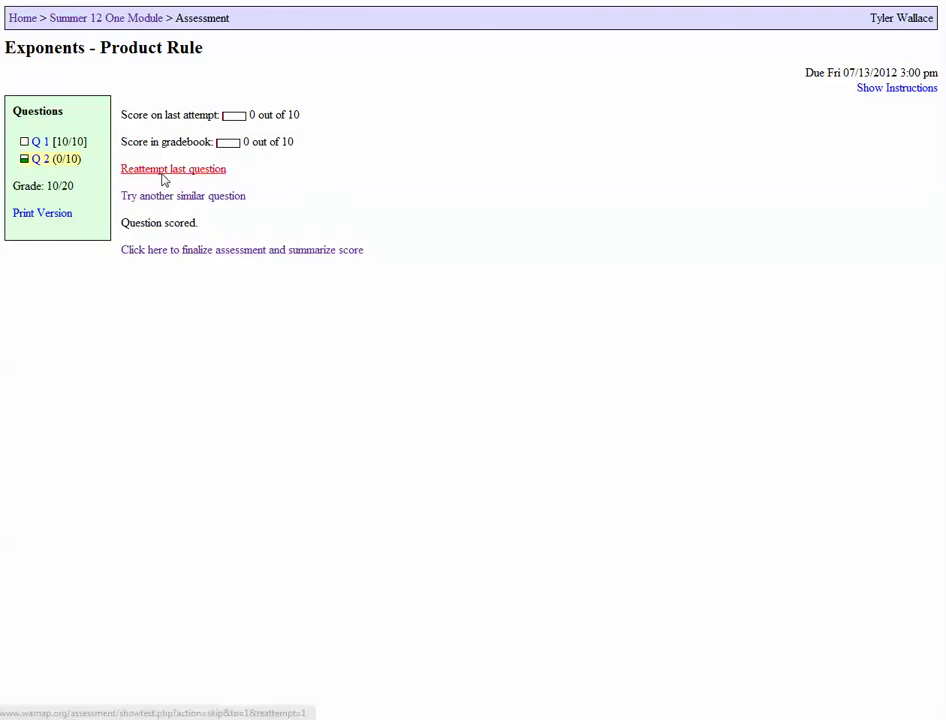
Reattempt Question 2 twice, submitting 9 and then 10 to use up all attempts
left_click(164, 171)
double_click(186, 150)
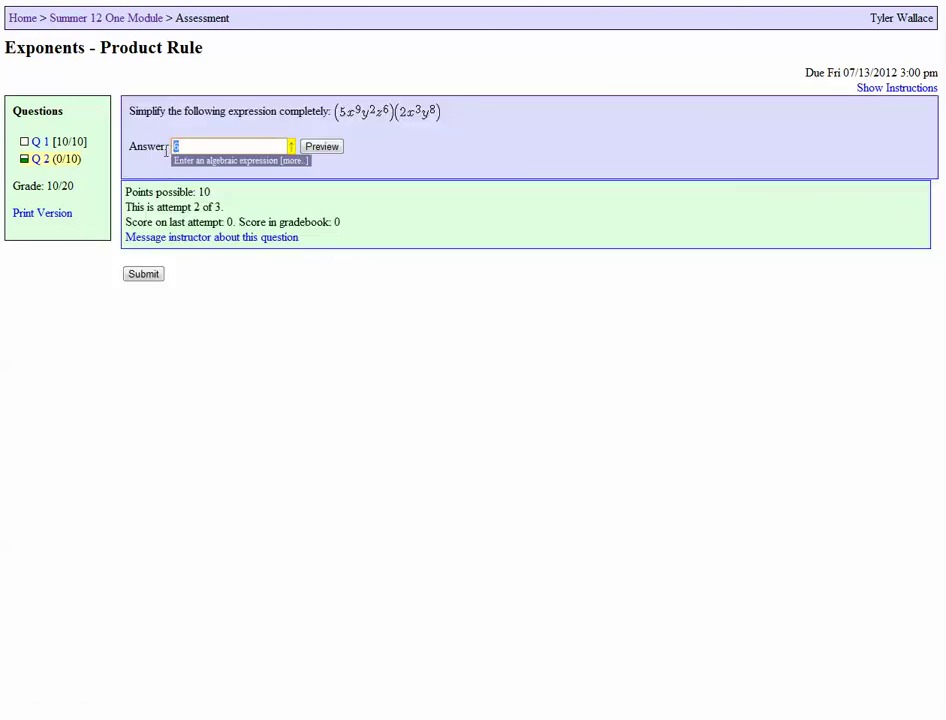
type("9")
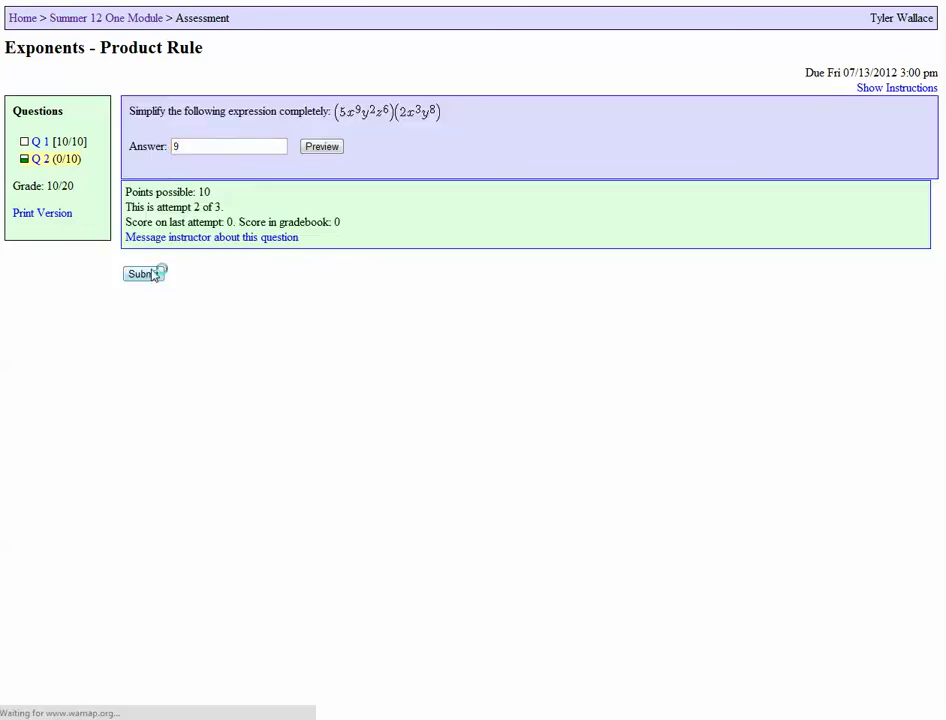
left_click(152, 275)
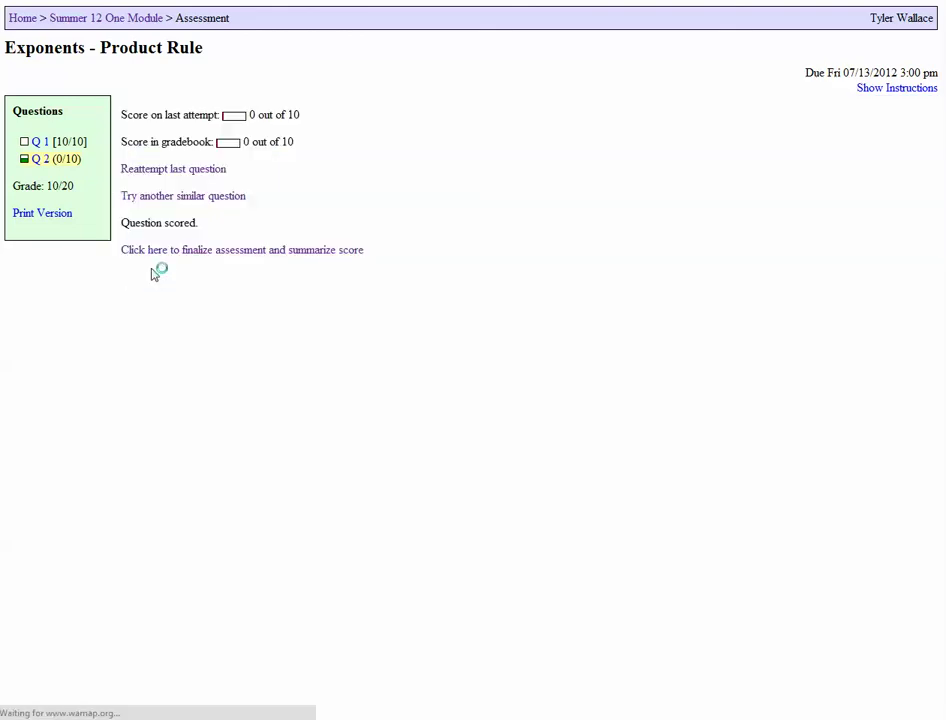
left_click(169, 184)
double_click(192, 152)
type("10")
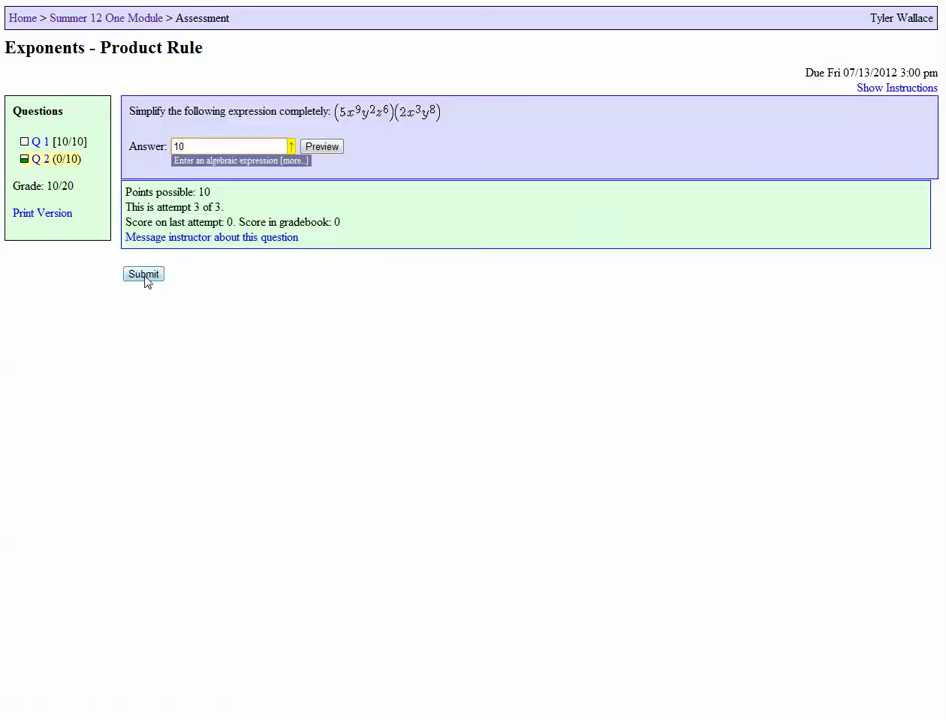
left_click(145, 279)
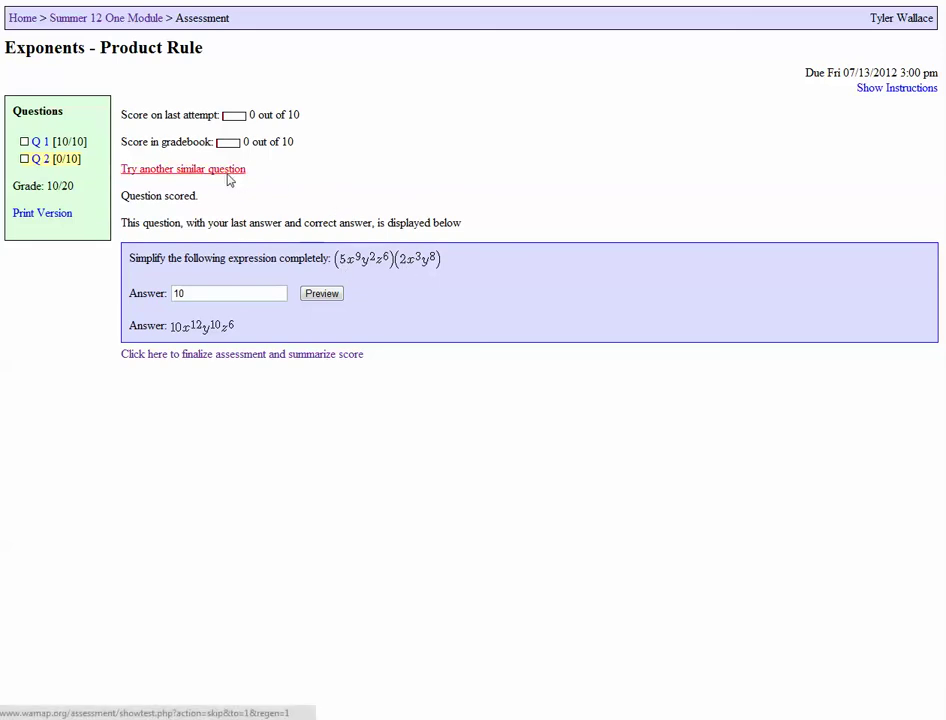
Load a new version of Question 2, then preview and submit 40x^17y^7z^4 as the answer
left_click(228, 171)
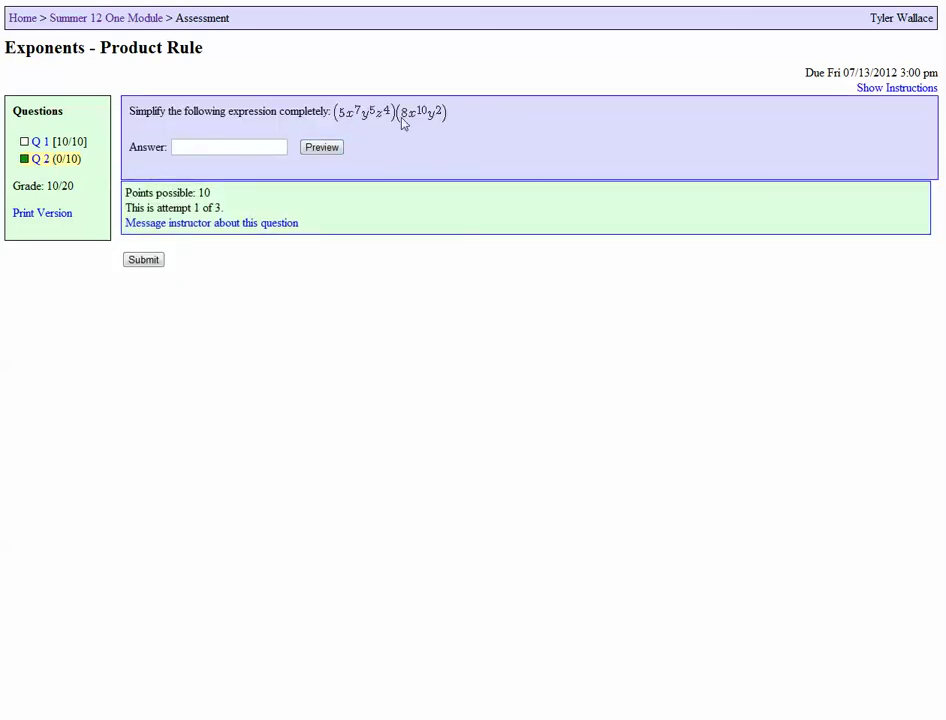
left_click(229, 147)
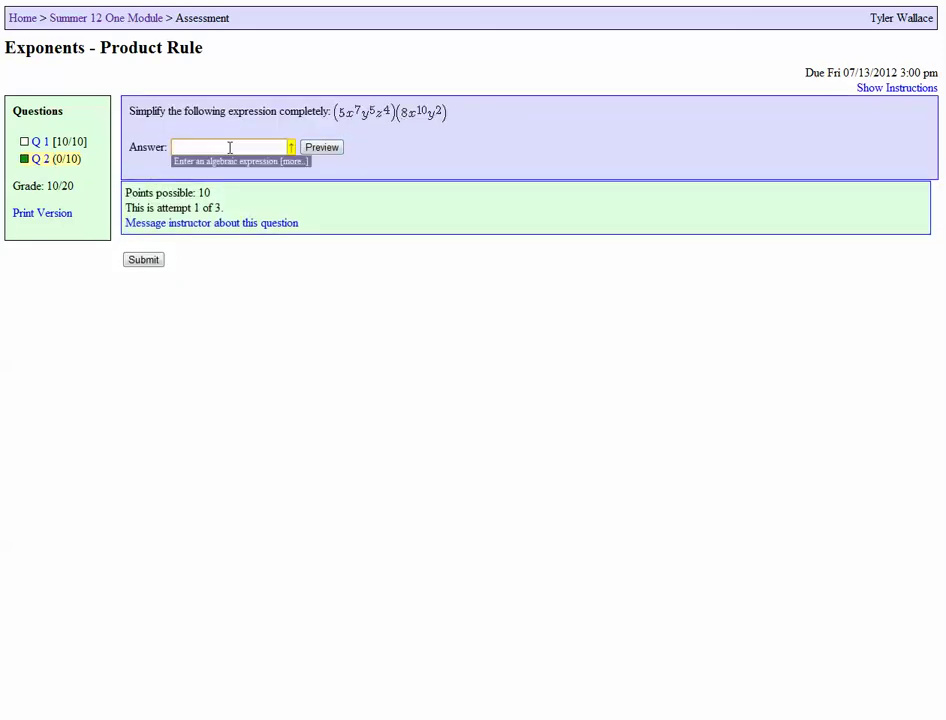
type("40x^17y^7z^4")
left_click(327, 149)
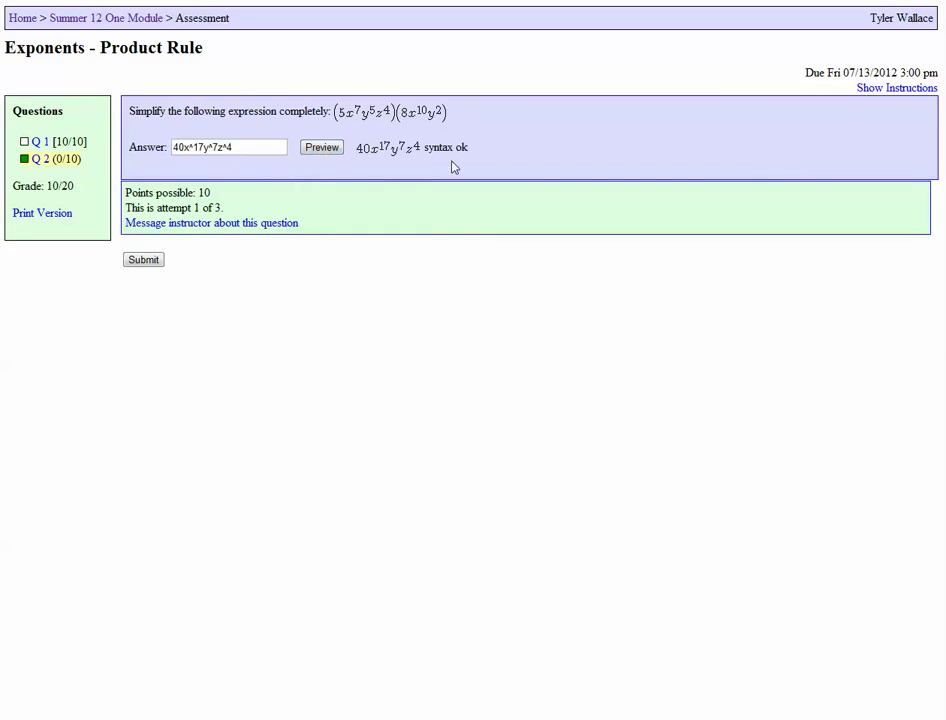
left_click(145, 262)
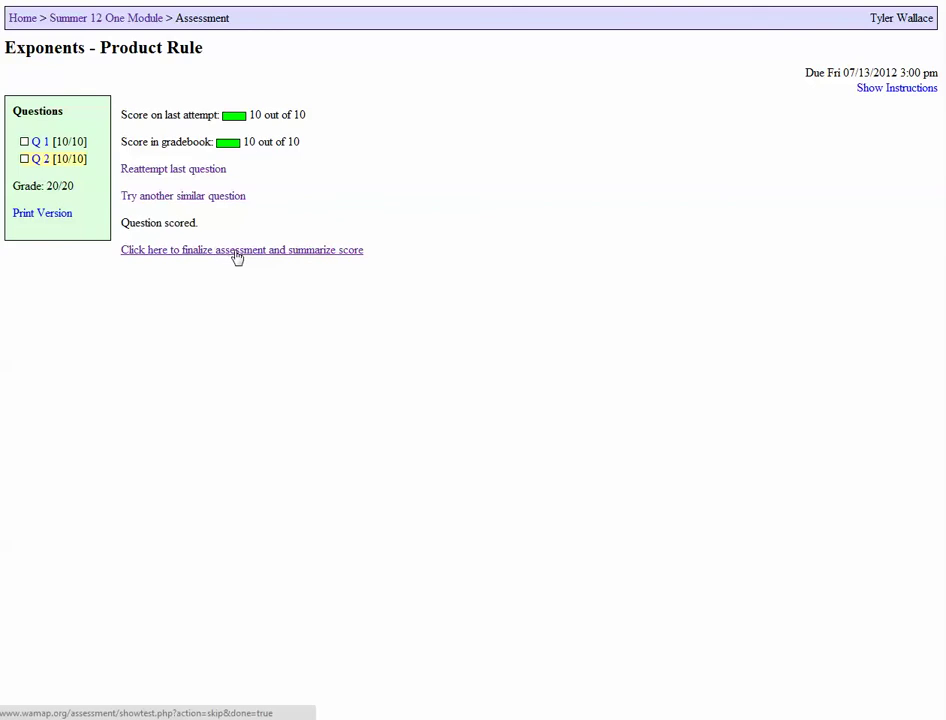
Finish the assessment to see the scores, then return to the MPC 095C Polynomials course page
left_click(275, 251)
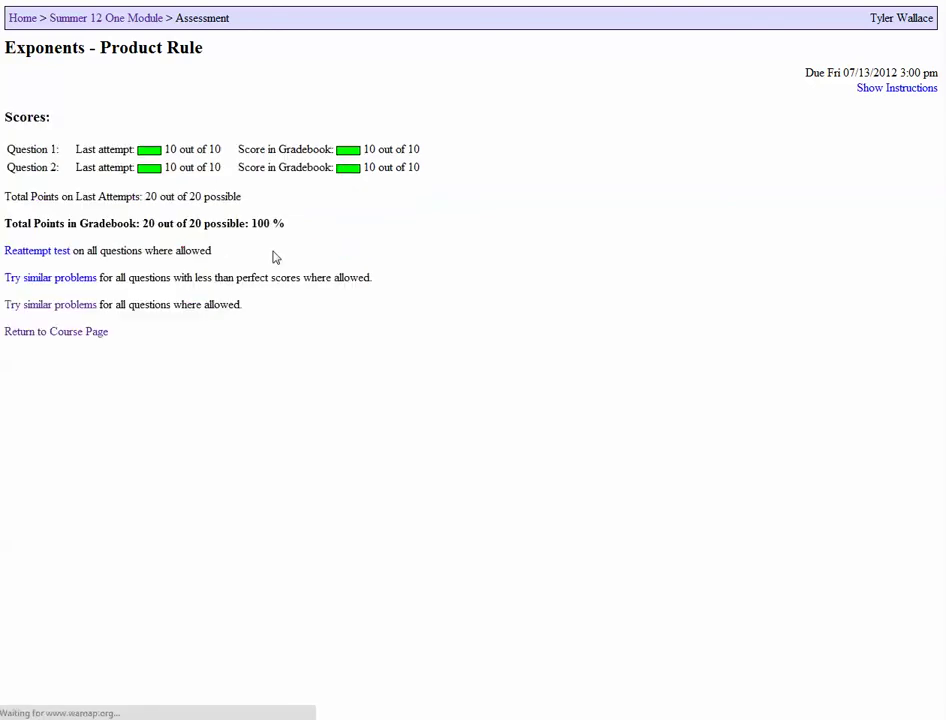
left_click(87, 333)
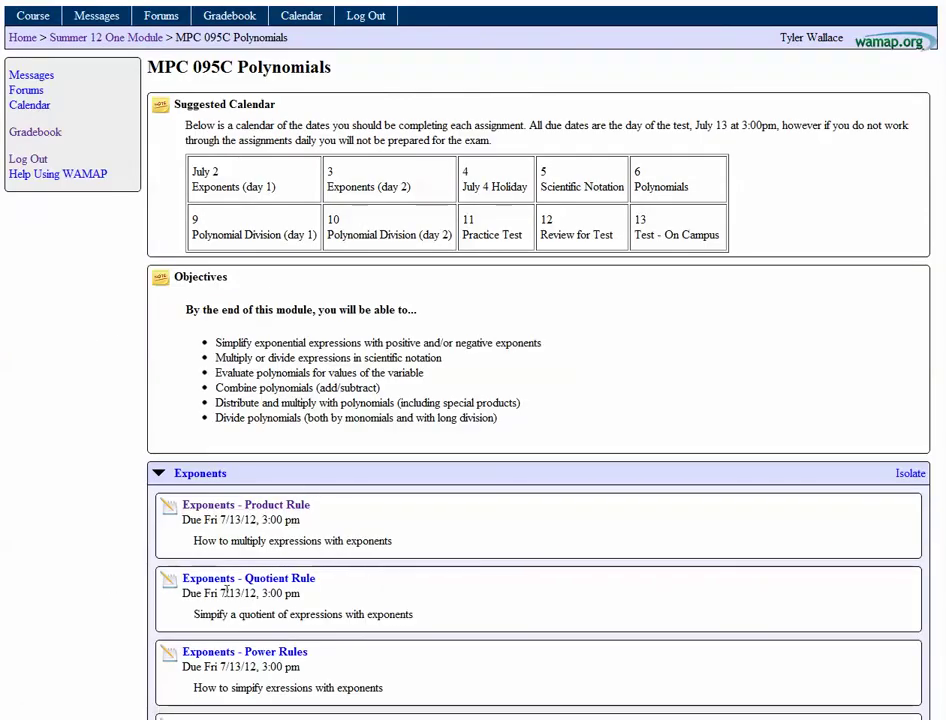
scroll(152, 566, "down", 3)
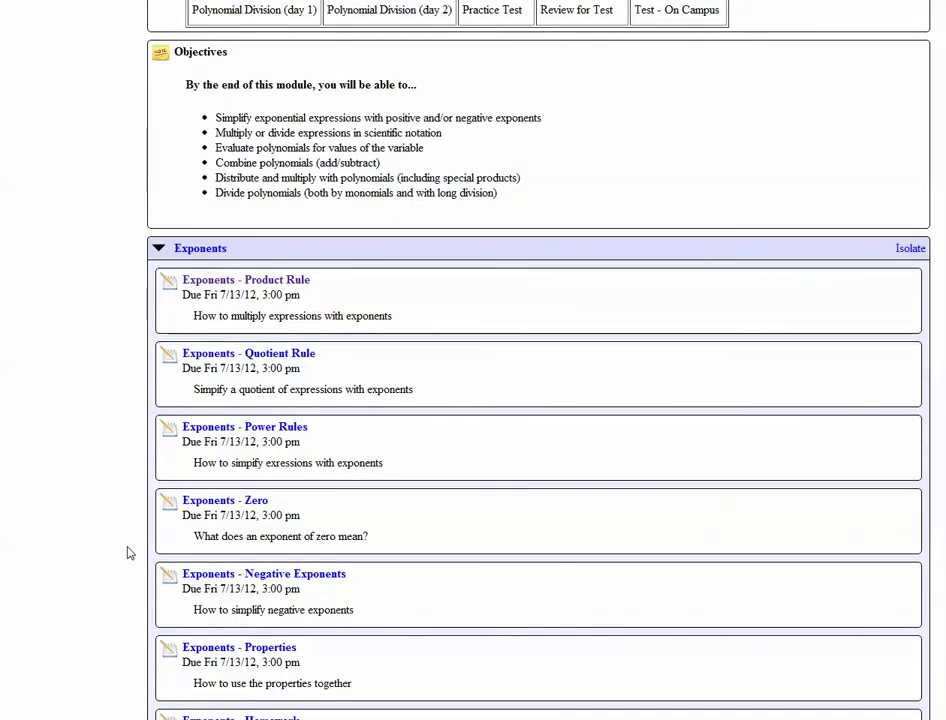
scroll(128, 553, "down", 2)
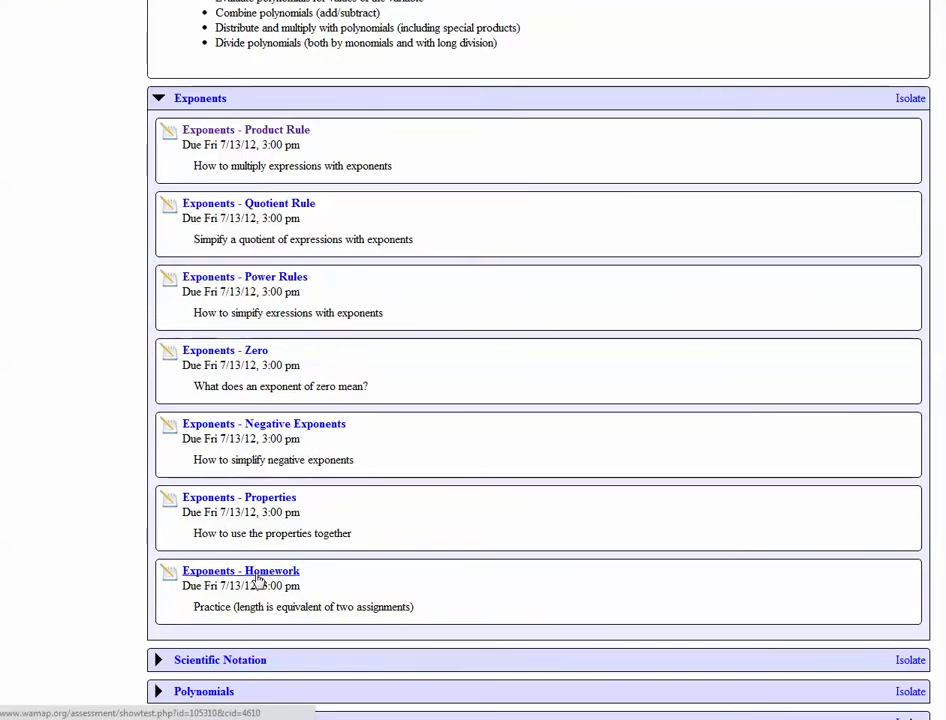
scroll(249, 600, "up", 5)
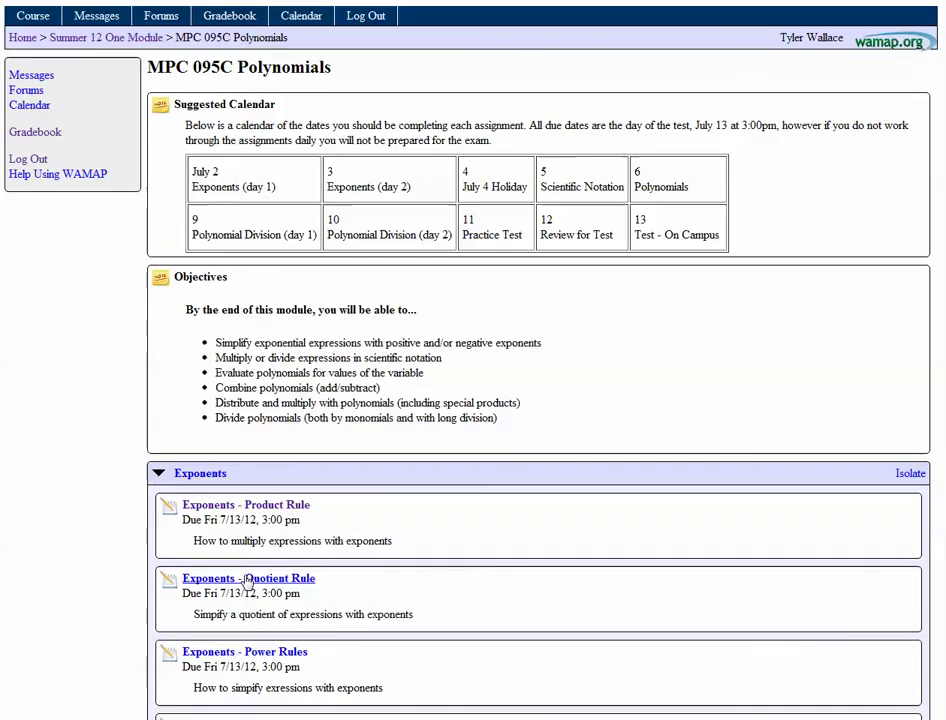
Browse the July calendar entries and Scientific Notation assignments, then open the Practice Test assessment
left_click(436, 184)
left_click_drag(436, 190, 240, 185)
left_click(235, 182)
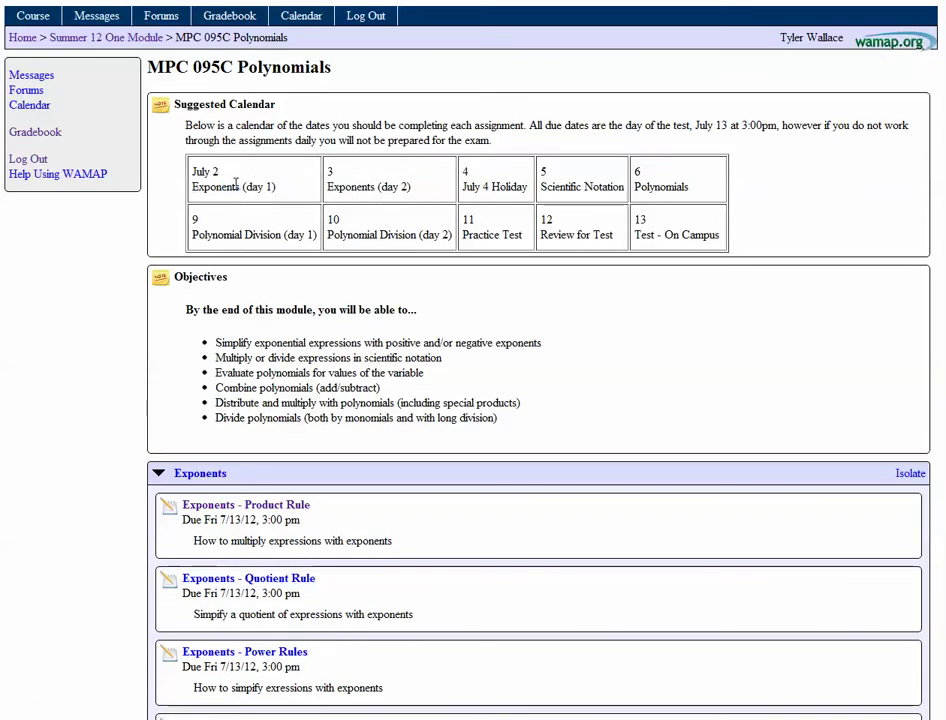
scroll(460, 323, "down", 5)
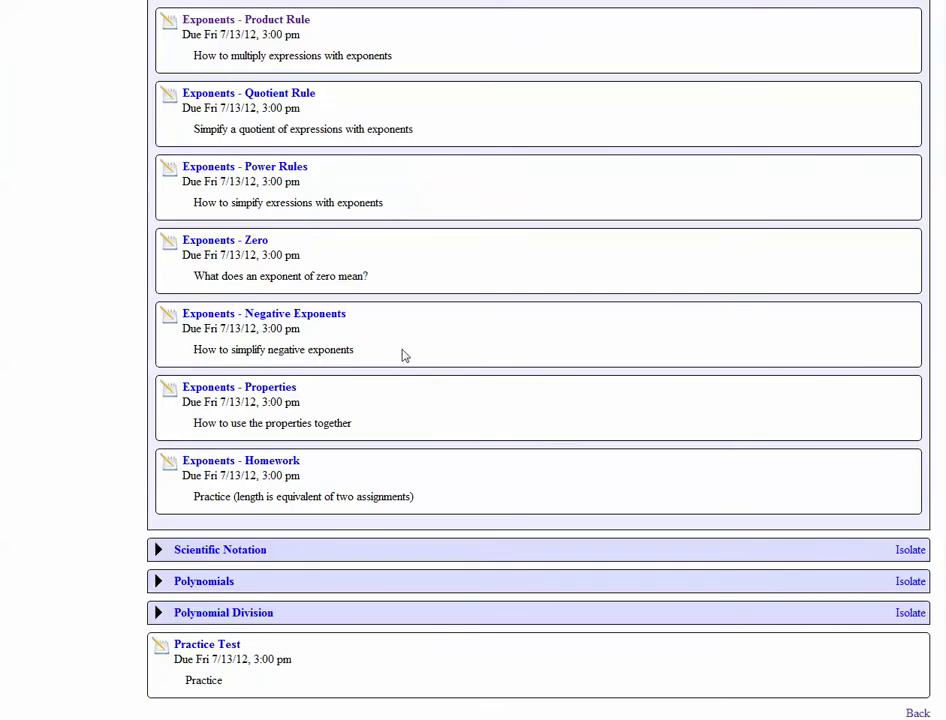
left_click(220, 551)
scroll(220, 551, "down", 3)
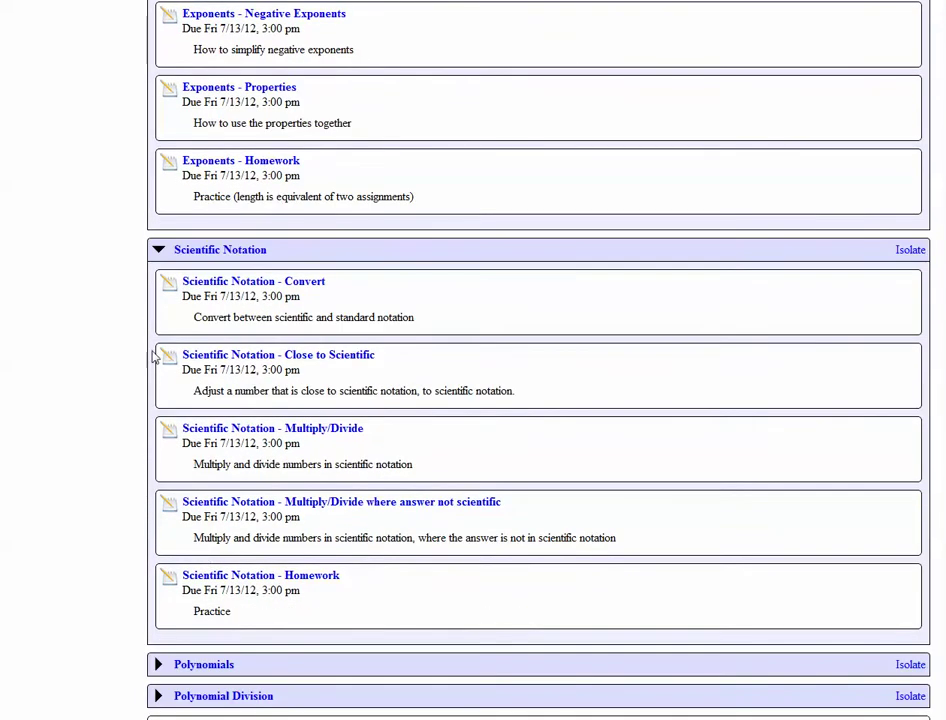
left_click_drag(144, 289, 462, 614)
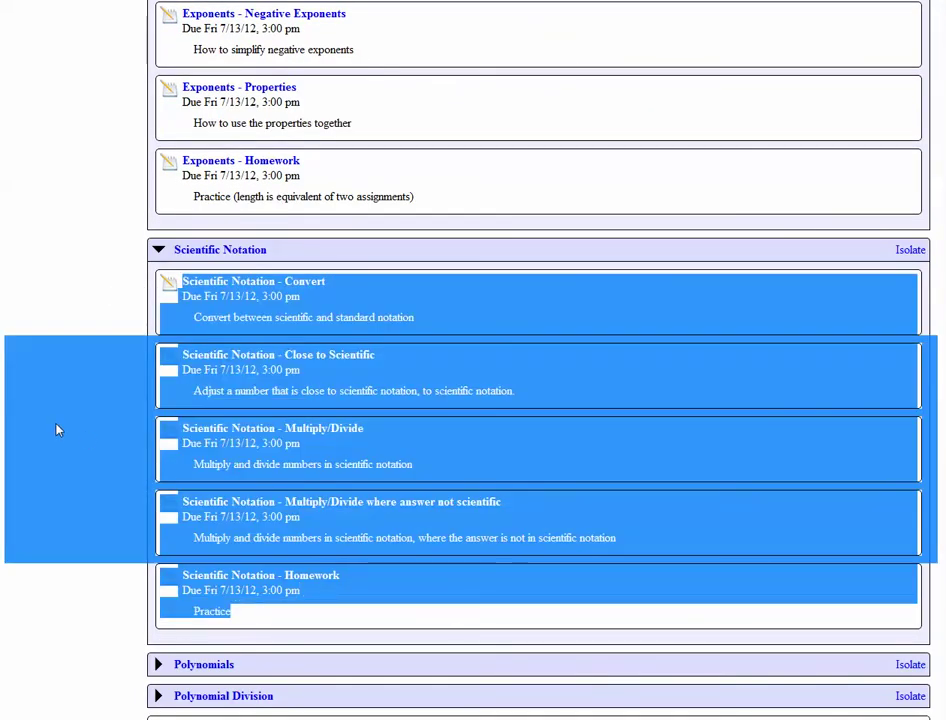
left_click(570, 391)
scroll(450, 450, "down", 1)
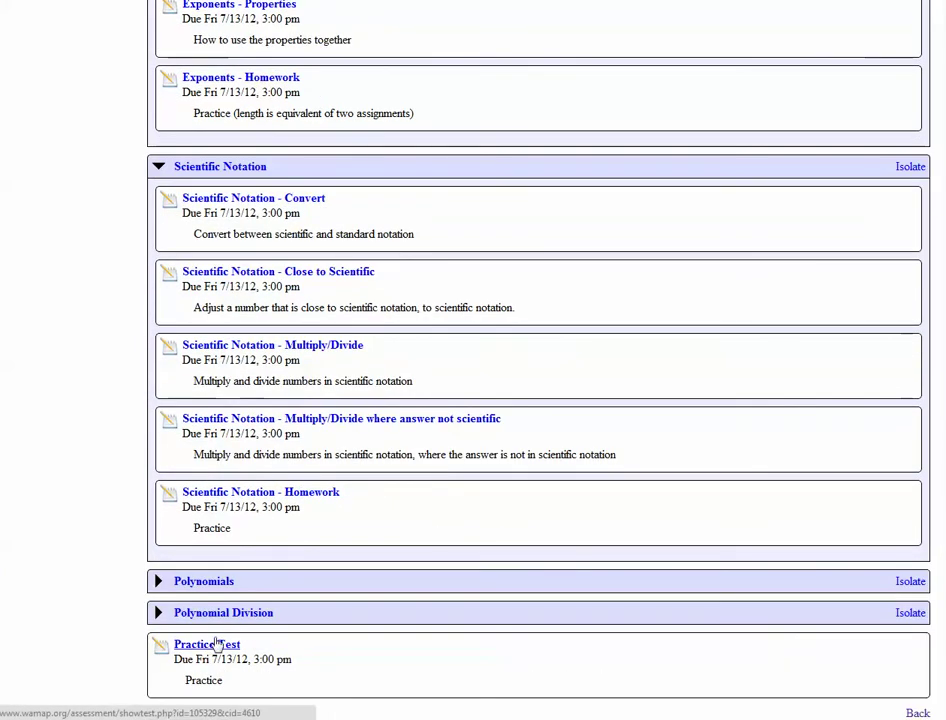
left_click(218, 646)
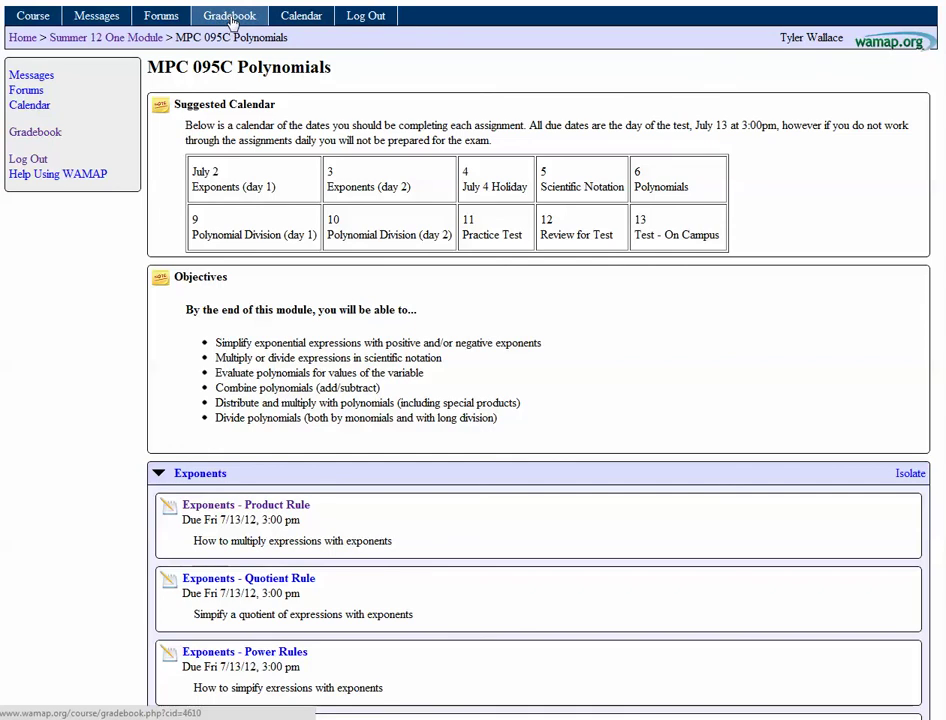
Open the gradebook and check the 5C category total reads 20/20 (100%)
left_click(230, 18)
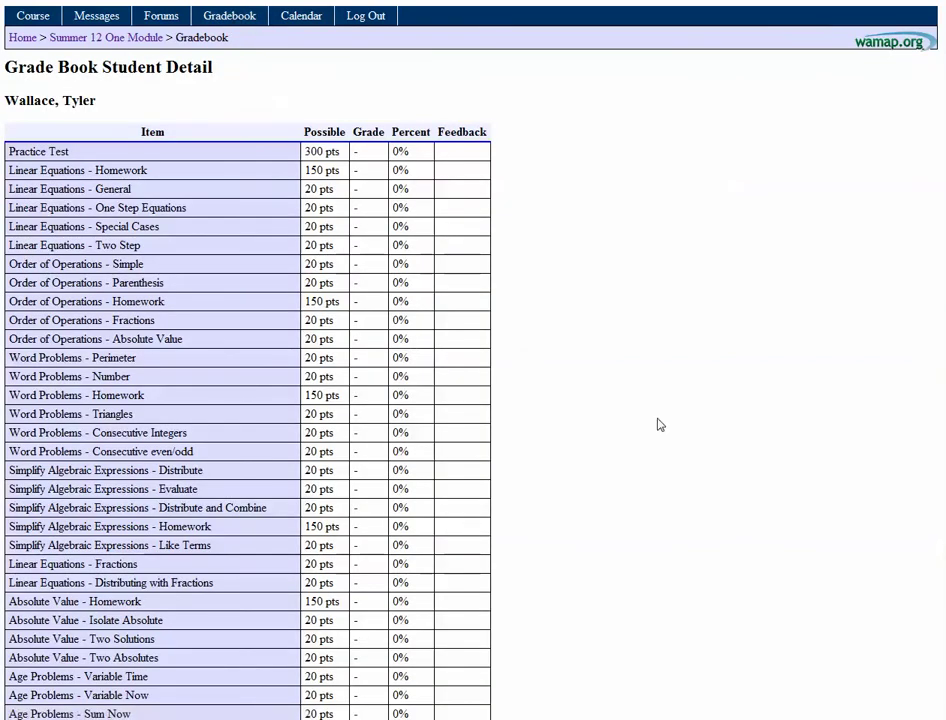
scroll(656, 425, "down", 12)
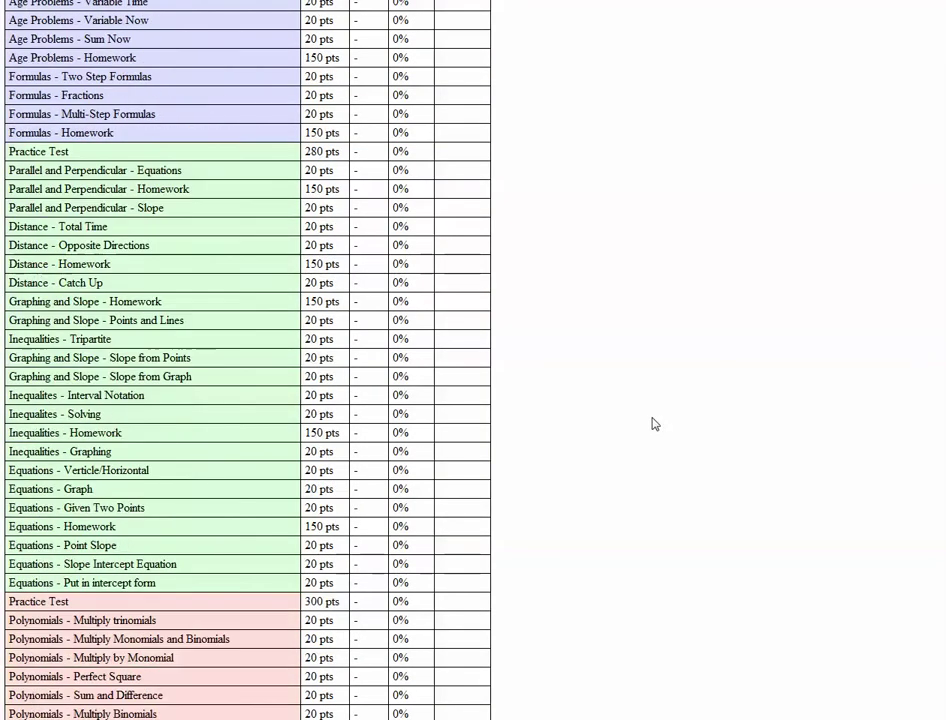
scroll(655, 424, "down", 10)
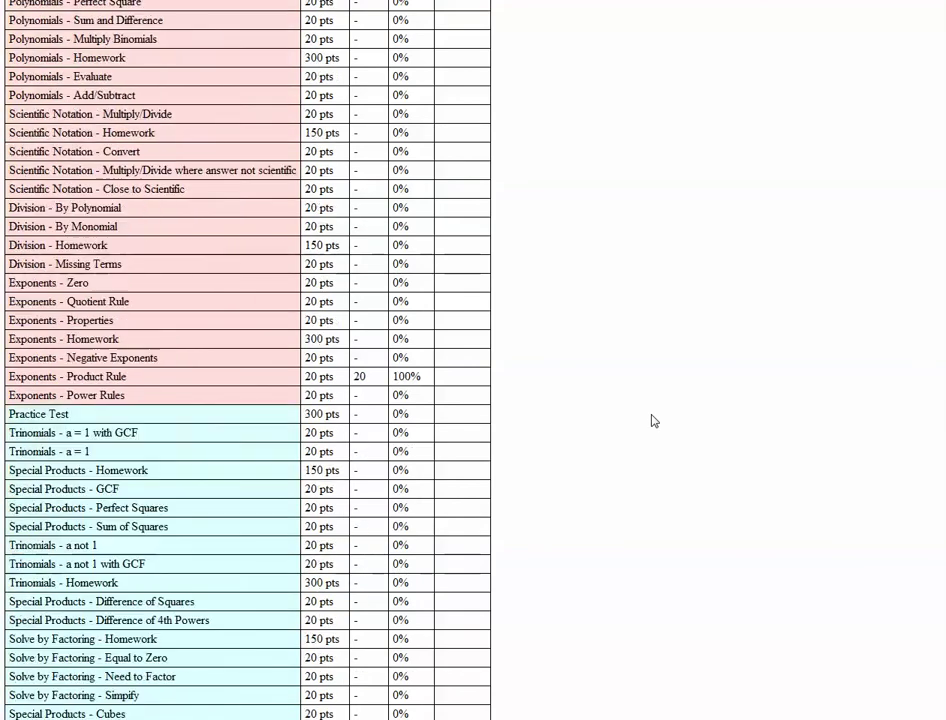
scroll(654, 421, "down", 15)
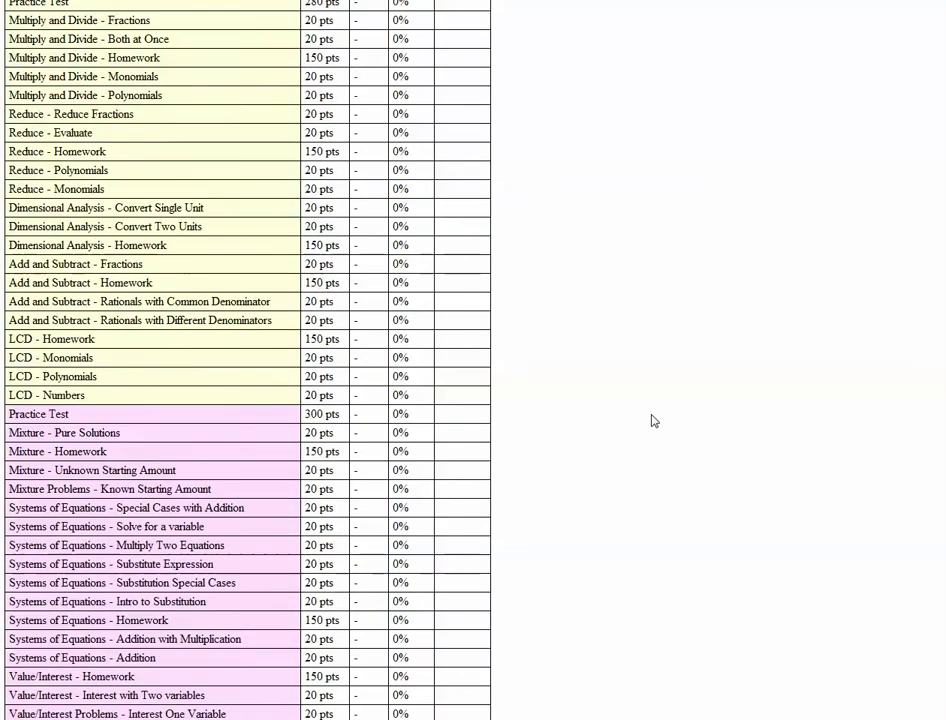
scroll(654, 421, "down", 20)
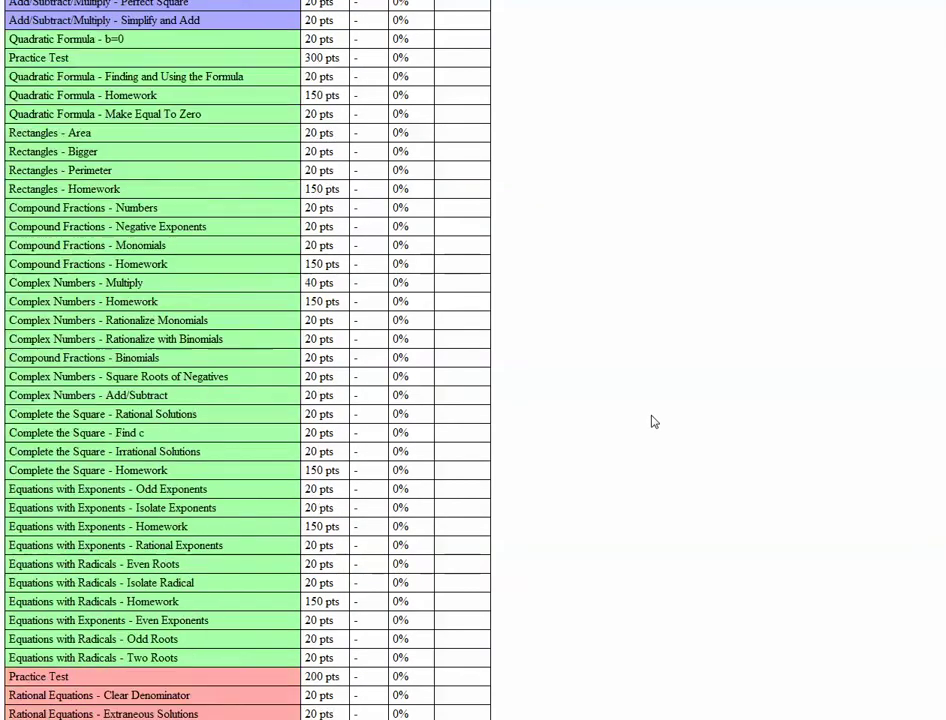
scroll(652, 422, "down", 18)
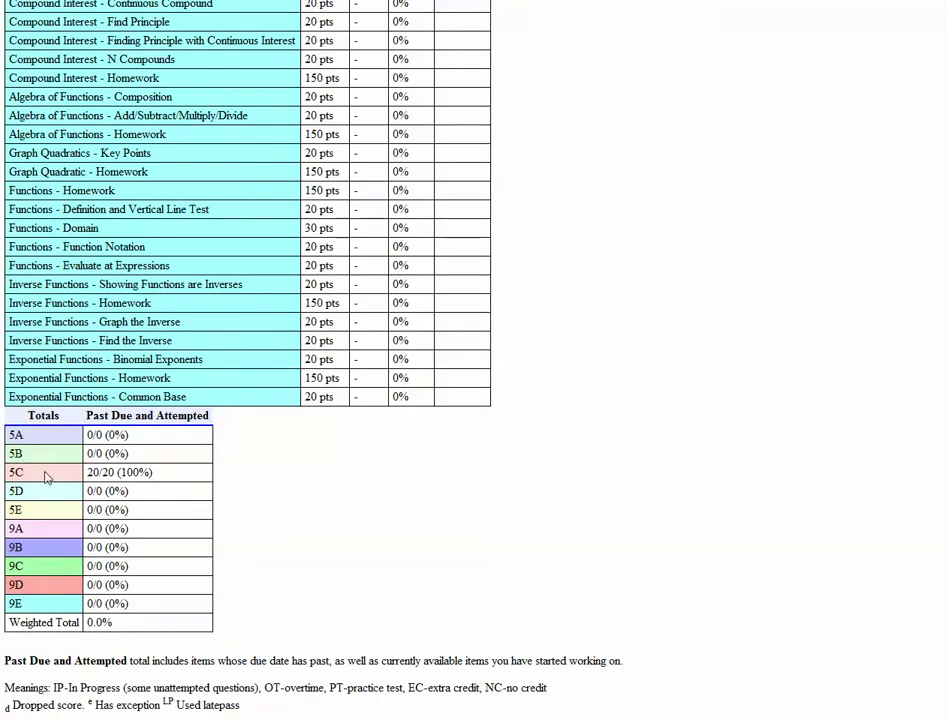
left_click_drag(38, 477, 152, 477)
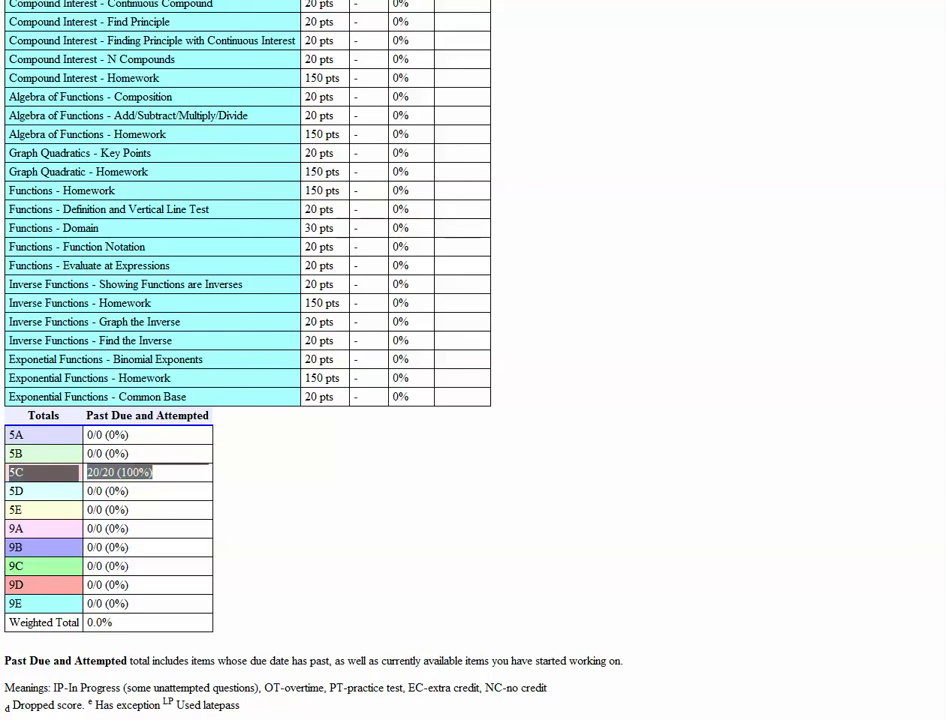
left_click(758, 247)
scroll(760, 246, "up", 10)
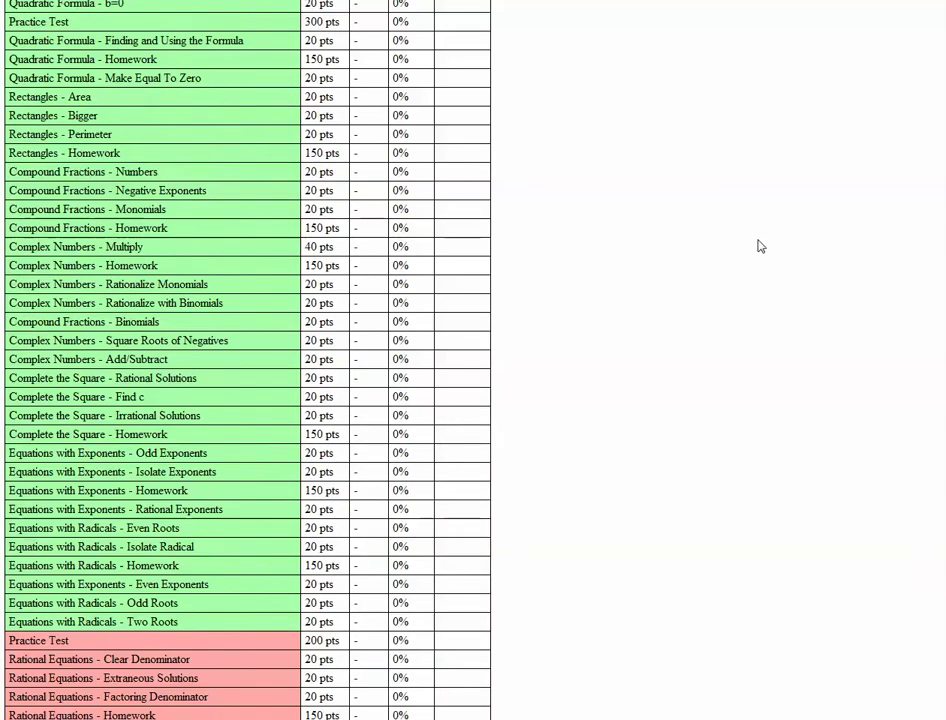
scroll(760, 246, "up", 20)
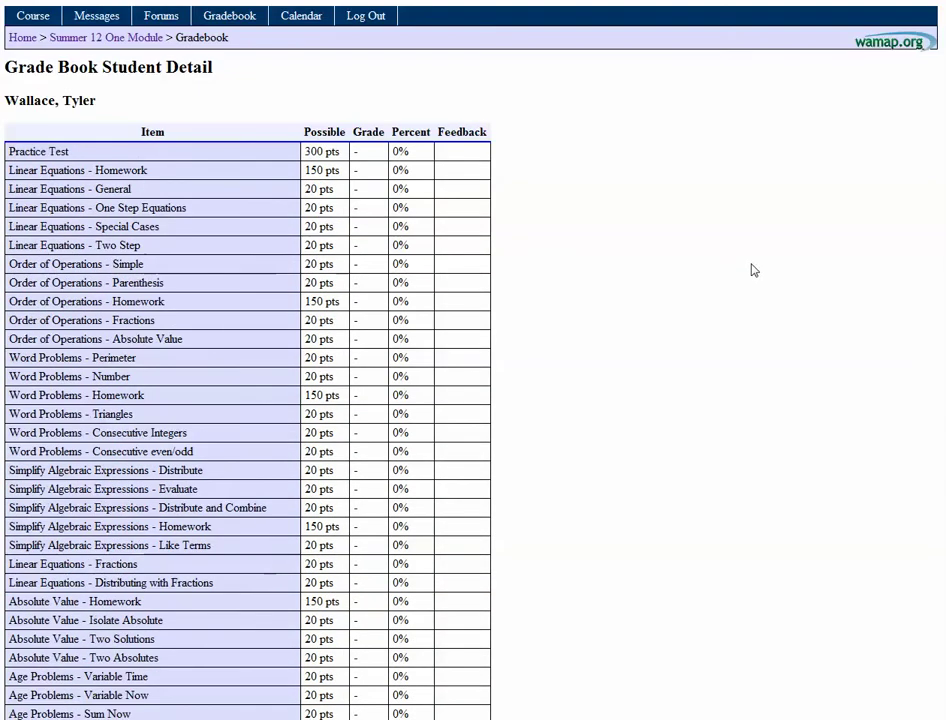
From the course page, open Exponents - Quotient Rule and send the instructor 'Help I can't find the answer!!!!'
left_click(135, 38)
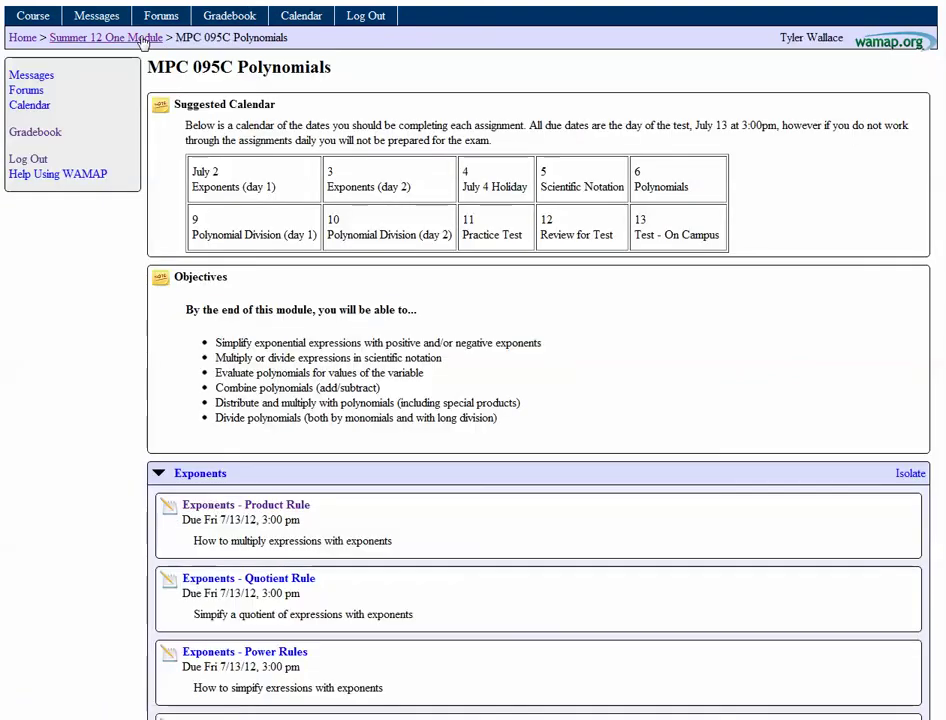
left_click(252, 579)
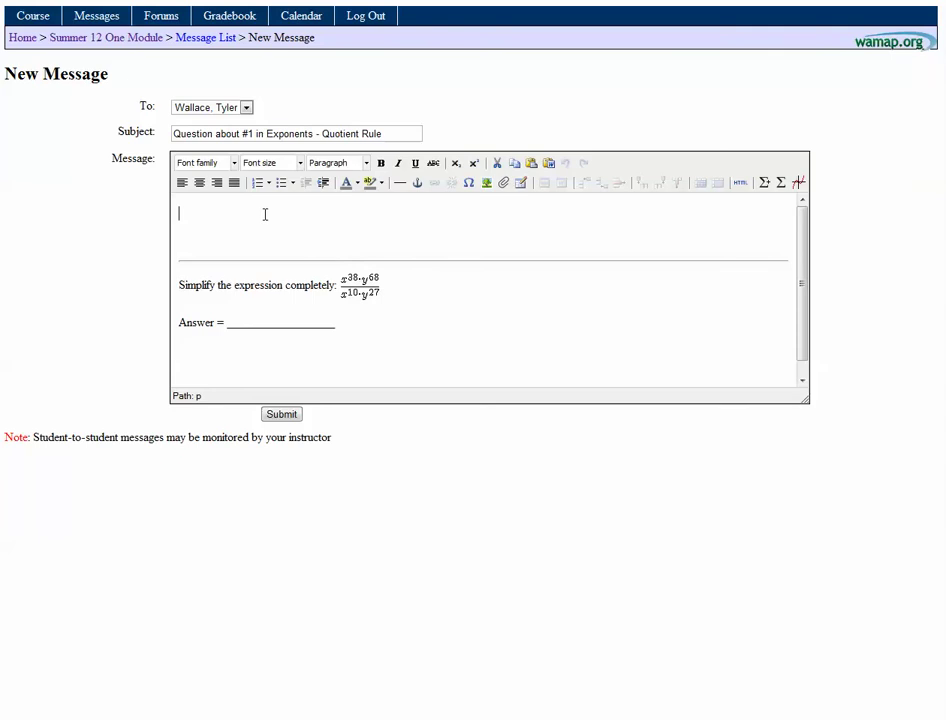
type("Help I can't find the answer!!!!")
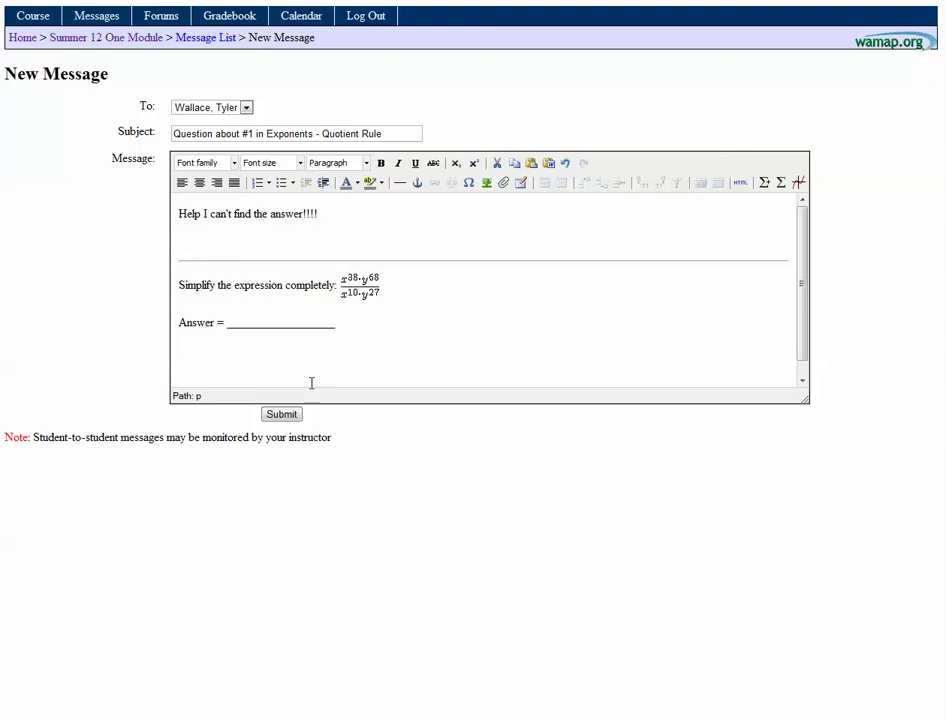
left_click(281, 415)
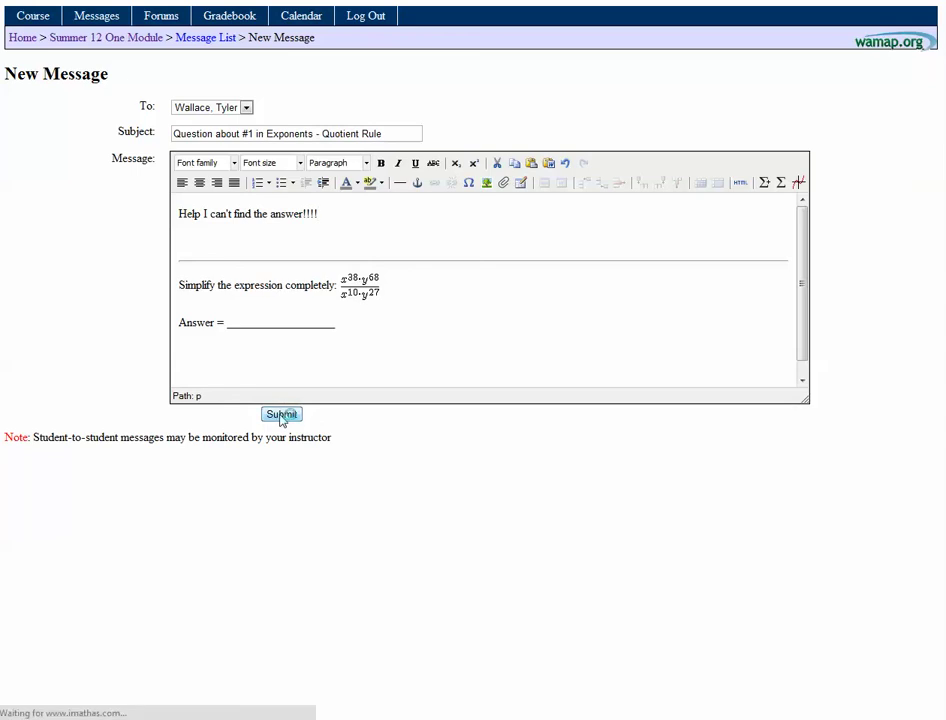